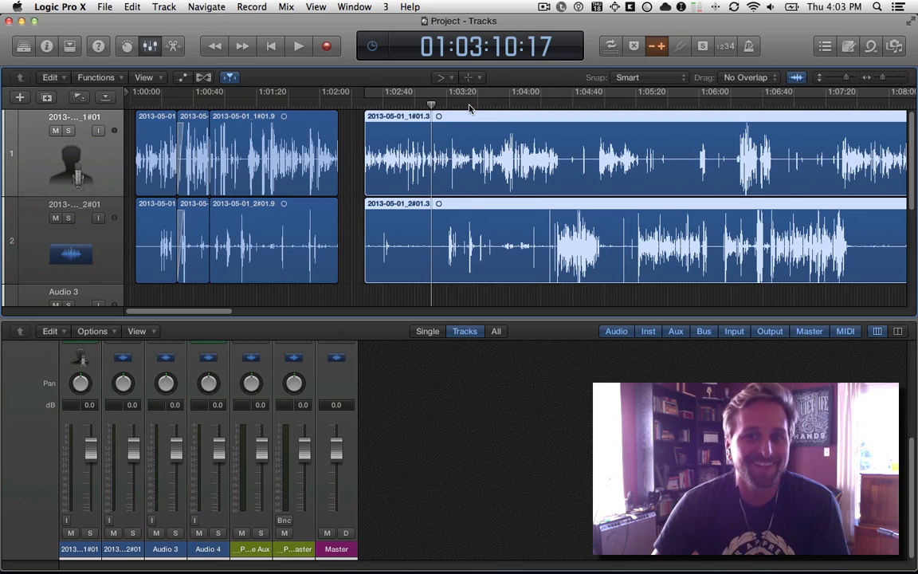
# Place the playhead at about 01:03:34 on the timeline and switch to TextMate.
pyautogui.click(469, 106)
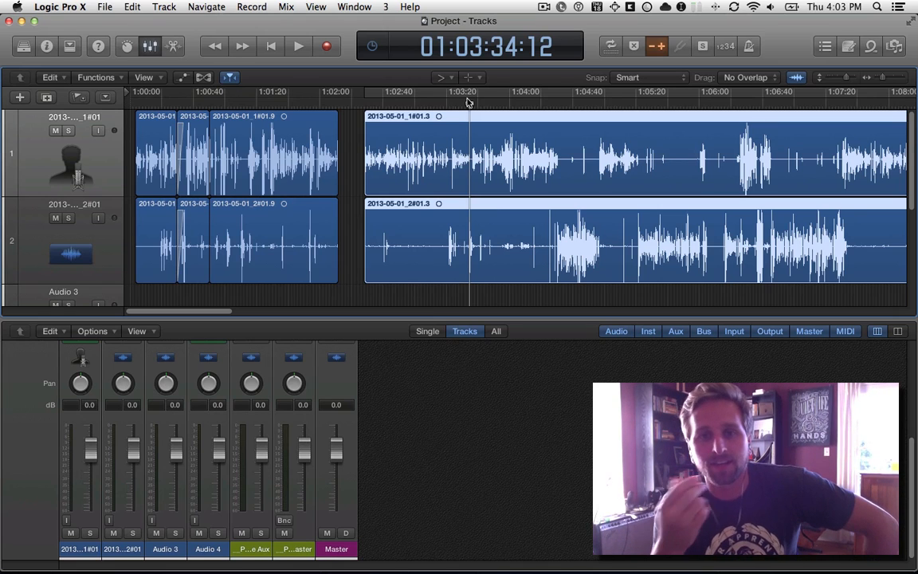
pyautogui.press('super+Tab')
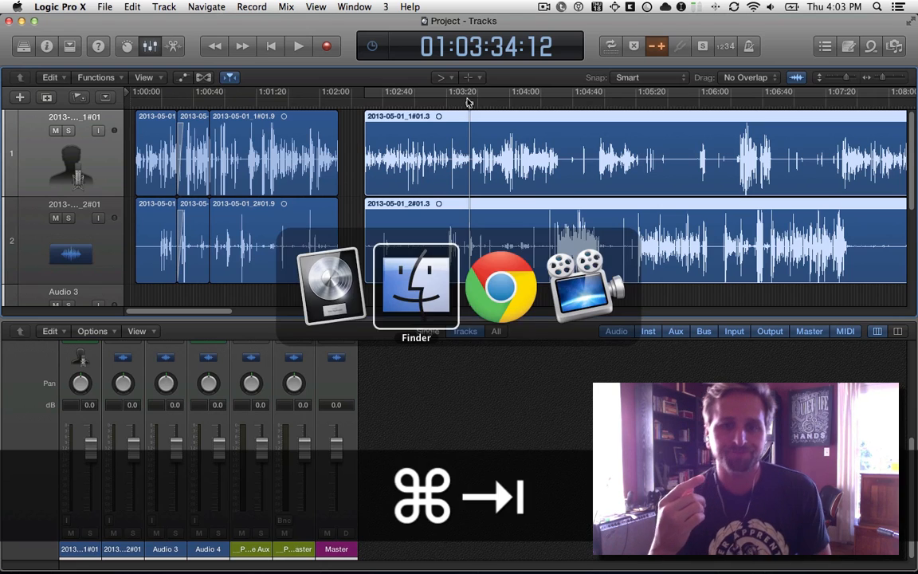
pyautogui.press('super+grave')
pyautogui.write('tex')
pyautogui.press('Return')
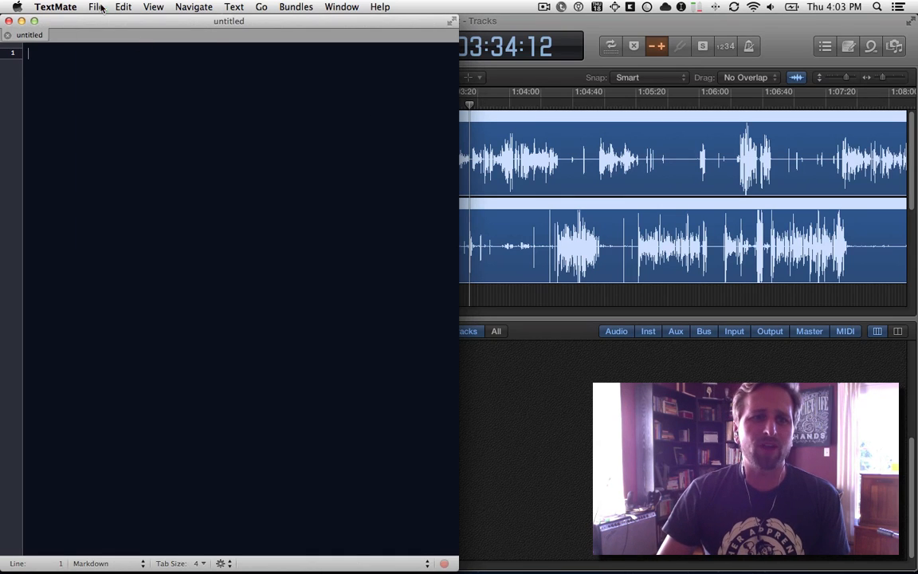
# Open the recent notes file untitled.mdown with enlarged text and select the line "only 64 bit plugins work.".
pyautogui.click(94, 8)
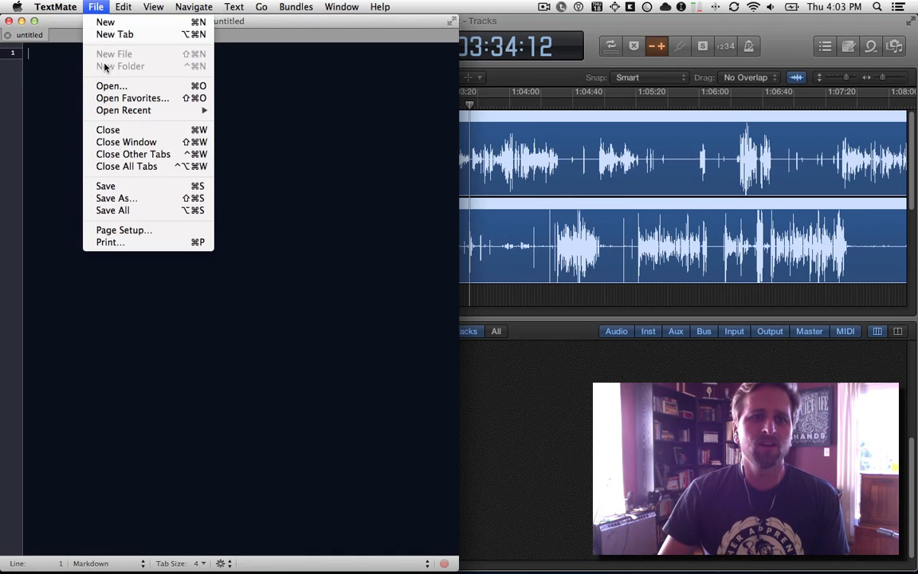
pyautogui.moveTo(111, 108)
pyautogui.click(223, 101)
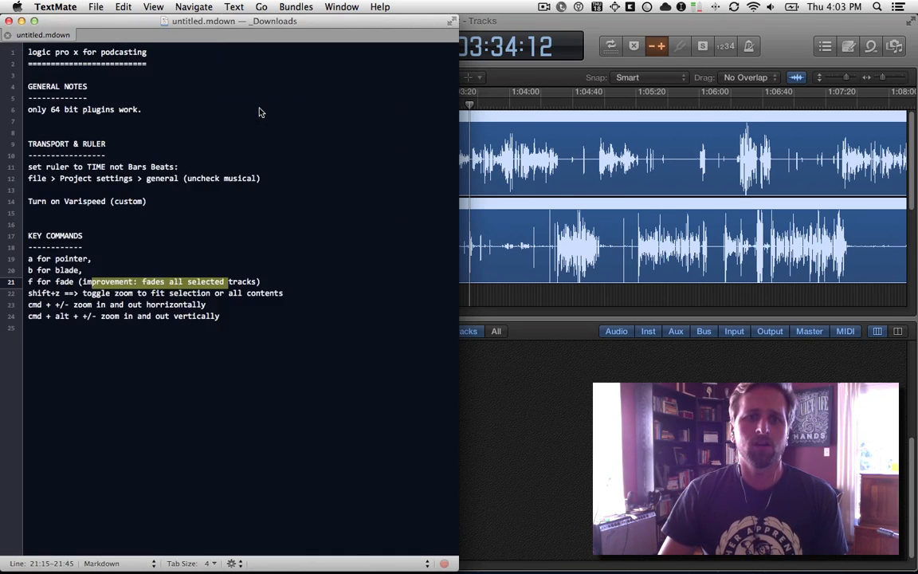
pyautogui.press('super+equal')
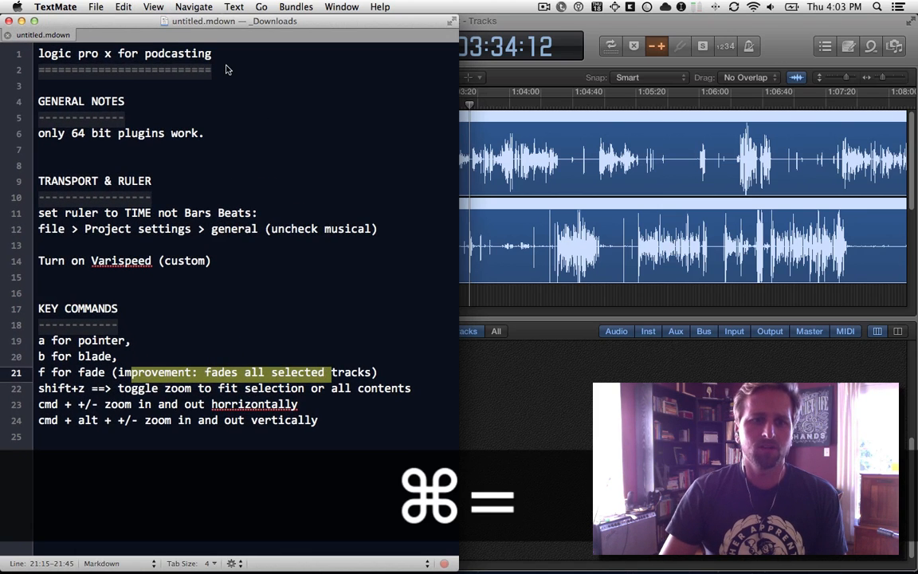
pyautogui.moveTo(209, 133); pyautogui.dragTo(38, 133)
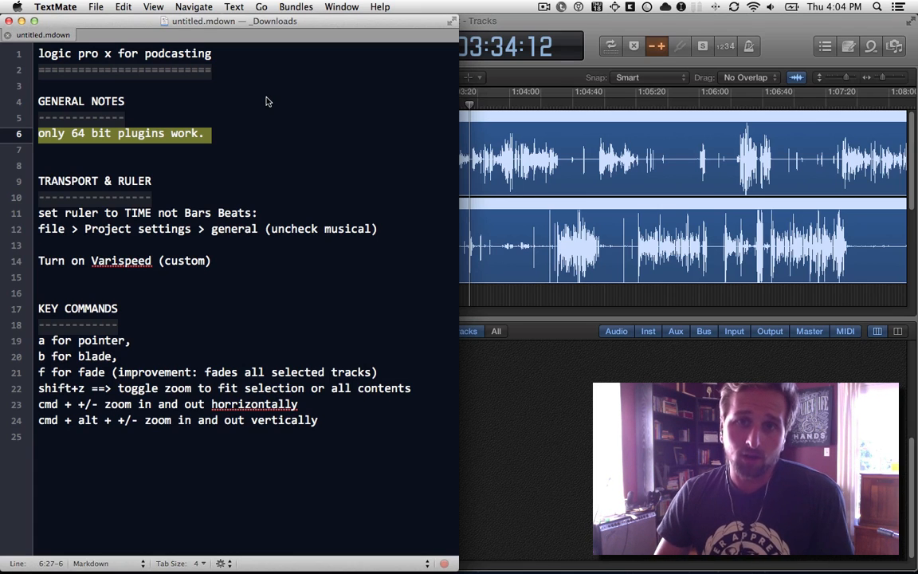
# Switch to Logic Pro X and toggle the mixer to look at the channel strips and their plug-ins.
pyautogui.click(518, 24)
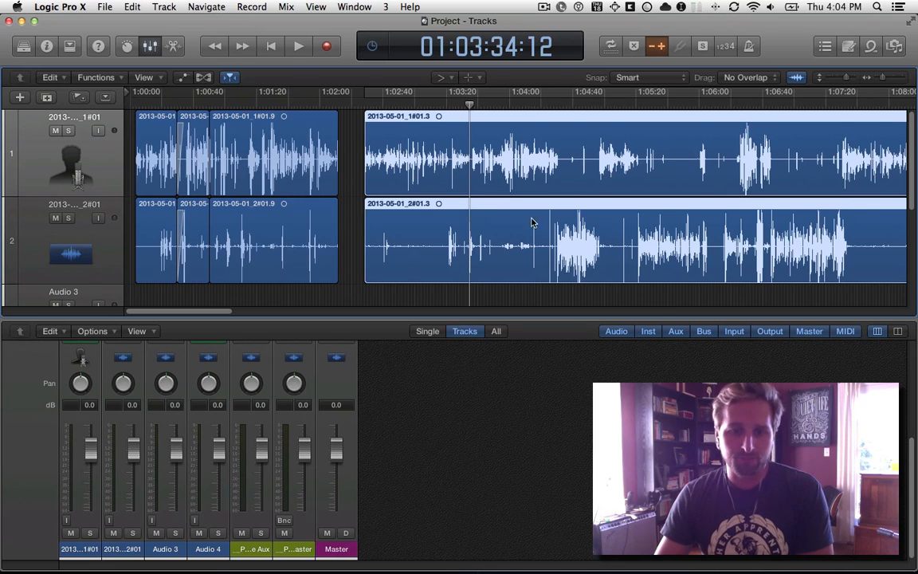
pyautogui.press('super+2')
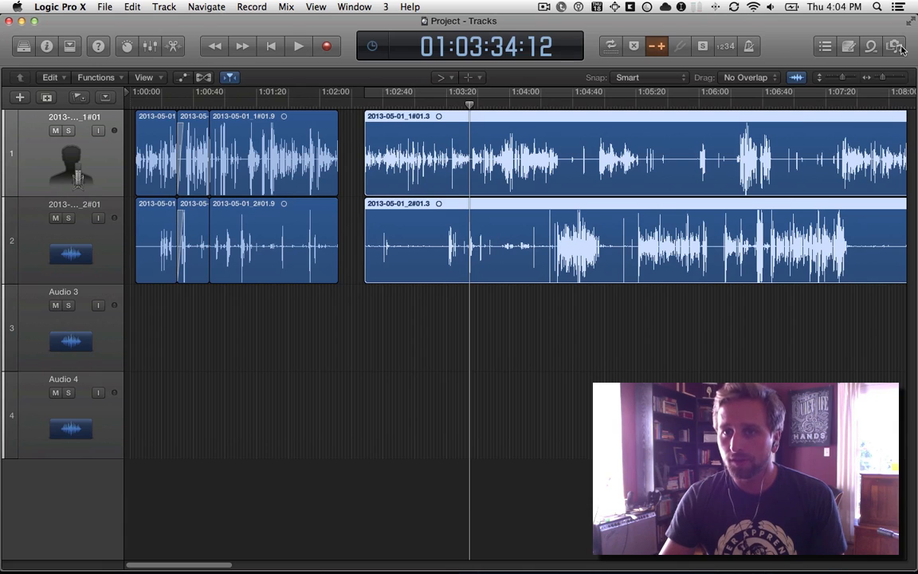
pyautogui.press('super+2')
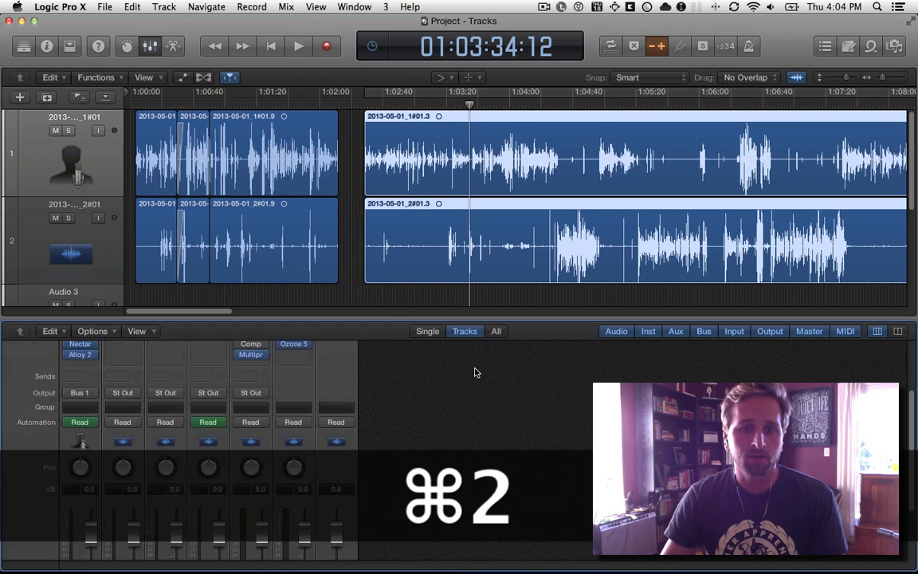
# Switch to TextMate, select the "TRANSPORT & RULER" heading in the notes, and return to the Logic Pro X timeline.
pyautogui.press('super+Tab')
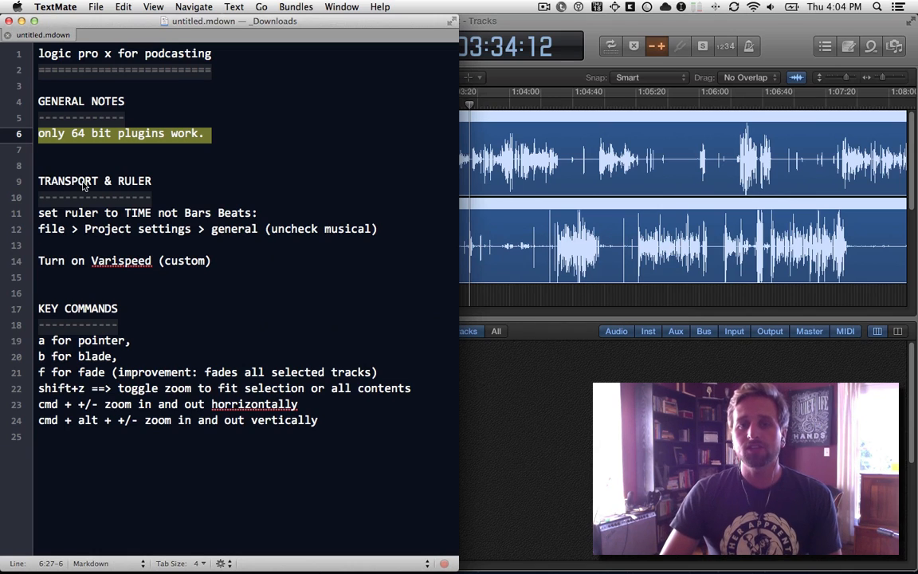
pyautogui.tripleClick(92, 184)
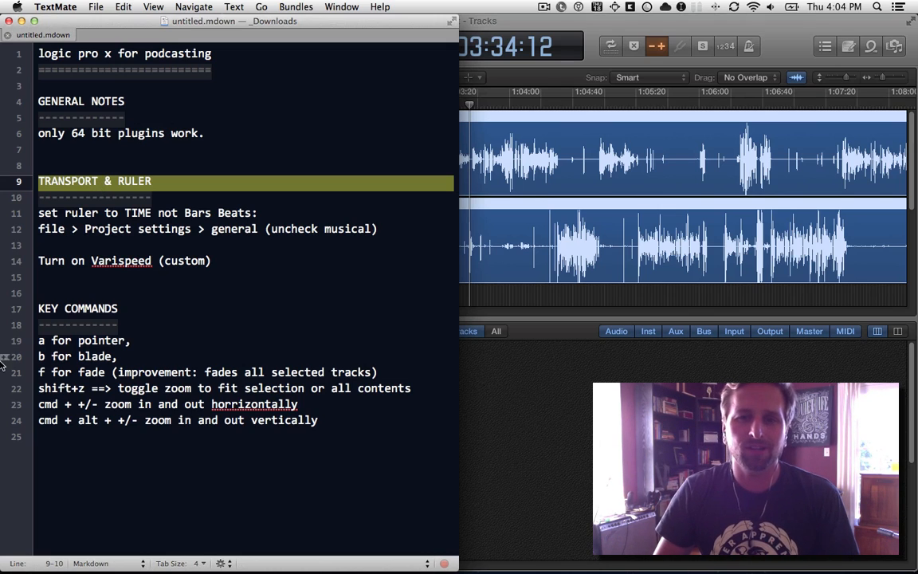
pyautogui.click(529, 94)
pyautogui.click(552, 94)
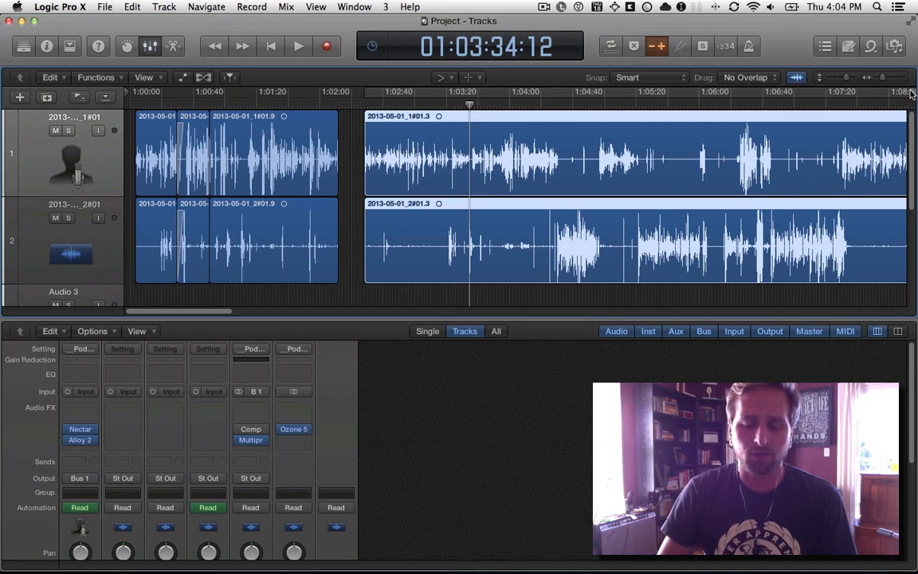
# Switch the project's musical grid on and back off in the general project settings, and close the settings.
pyautogui.click(106, 6)
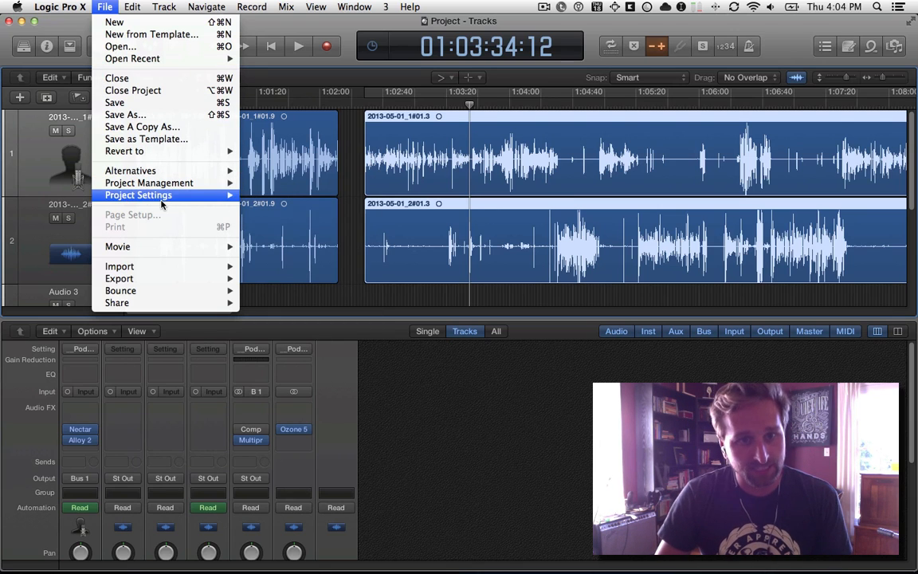
pyautogui.moveTo(147, 191)
pyautogui.click(278, 197)
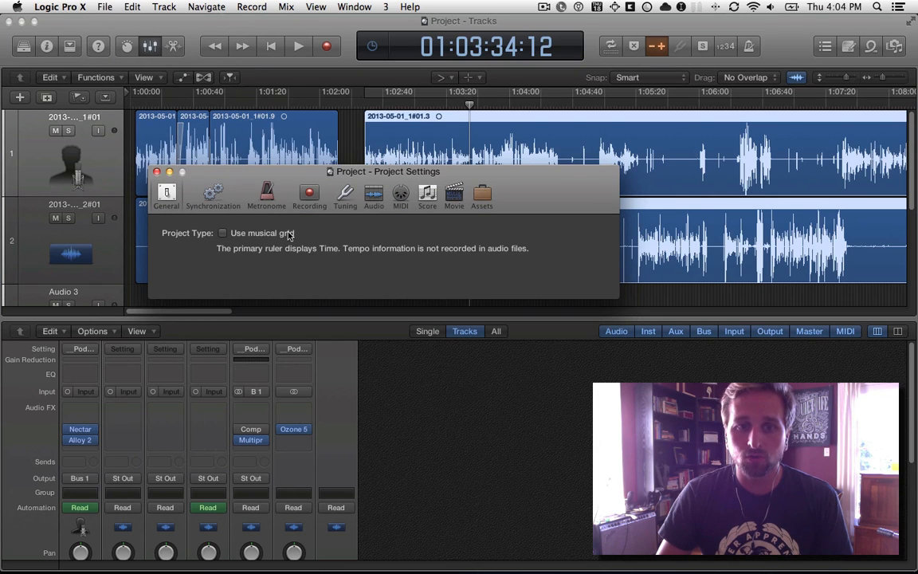
pyautogui.click(223, 234)
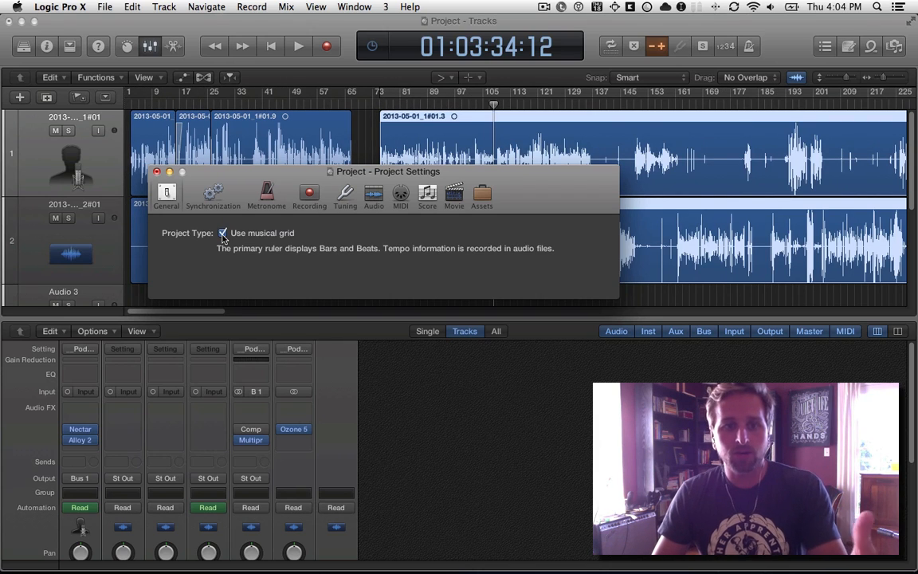
pyautogui.click(223, 233)
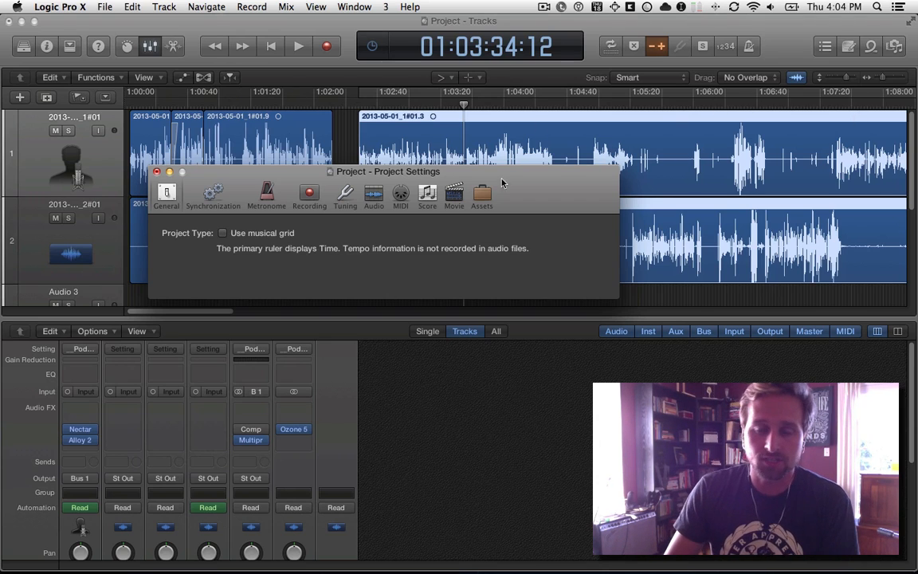
pyautogui.click(156, 172)
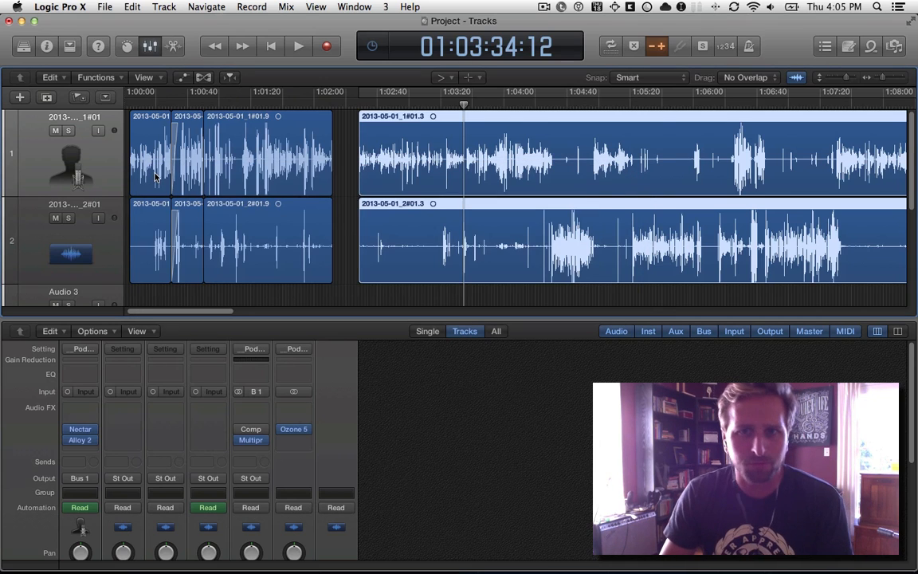
# Switch to the TextMate notes and select the word "Varispeed" in the "Turn on Varispeed (custom)" line.
pyautogui.press('super+Tab')
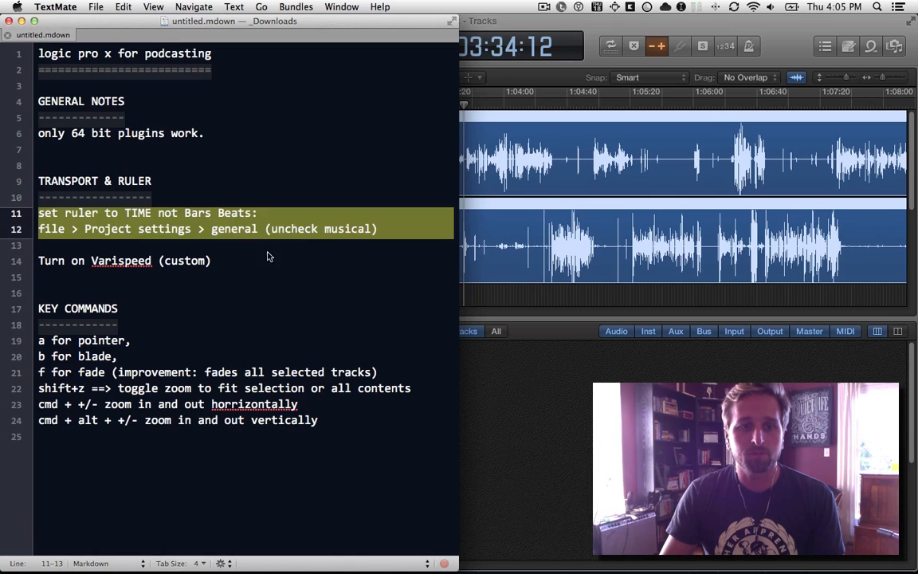
pyautogui.doubleClick(122, 261)
pyautogui.click(123, 263)
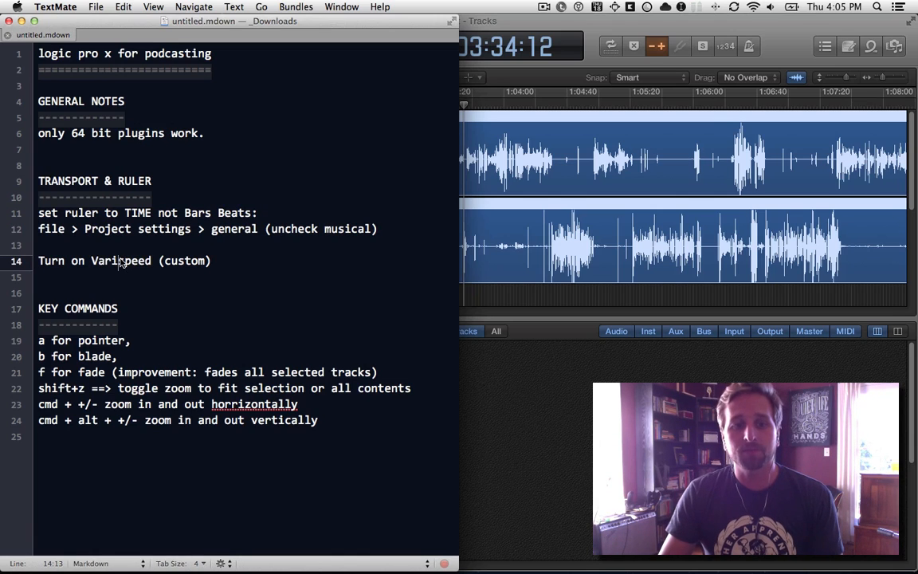
pyautogui.doubleClick(131, 264)
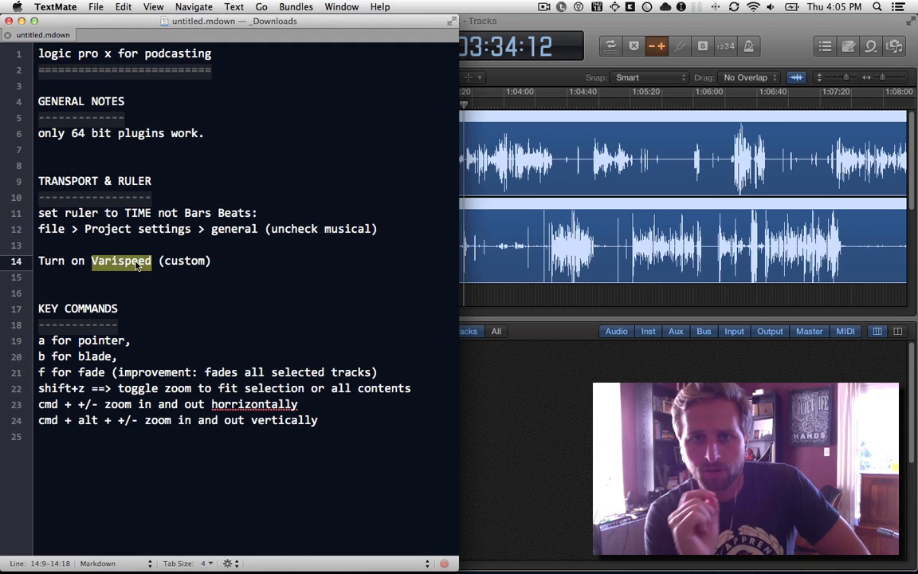
# Switch to Logic Pro X, turn on Varispeed, and play a short passage from about 01:03:39.
pyautogui.press('super+Tab')
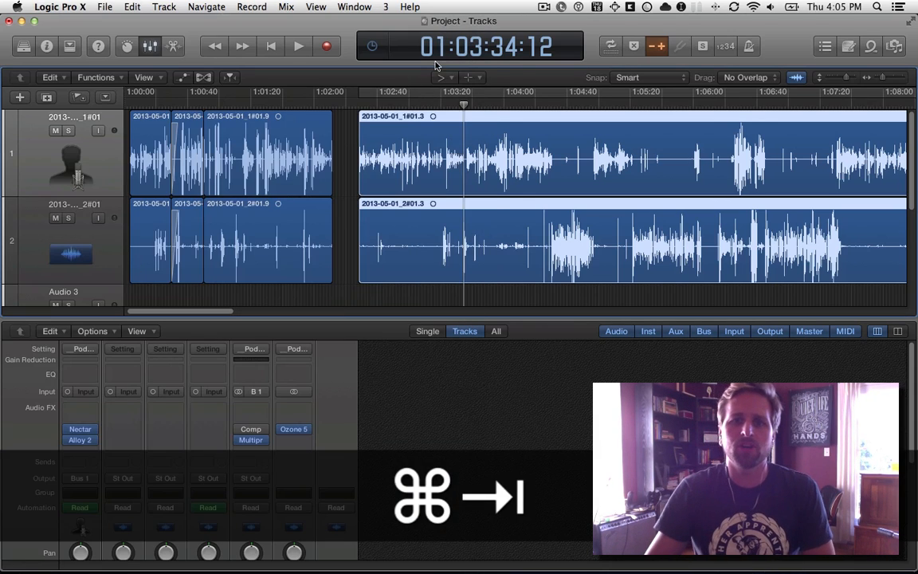
pyautogui.click(659, 50)
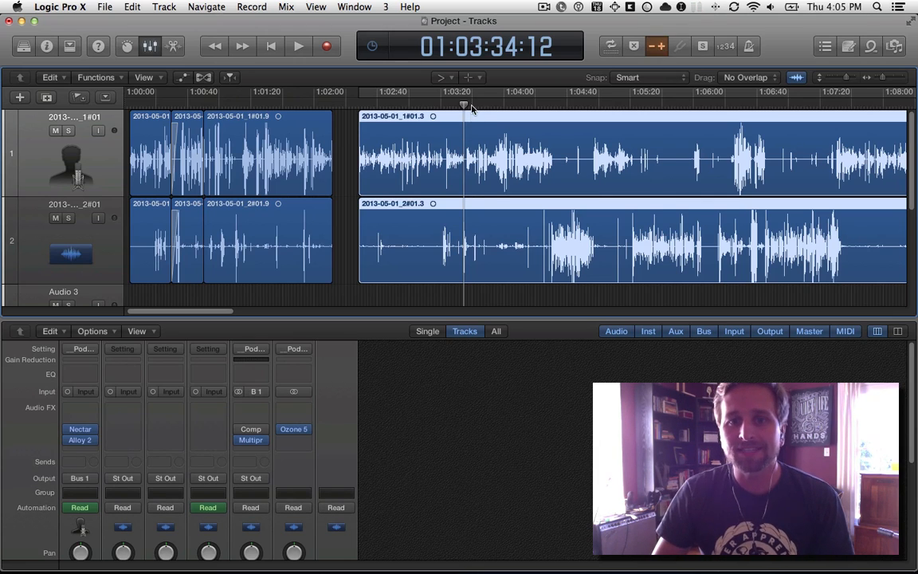
pyautogui.click(471, 106)
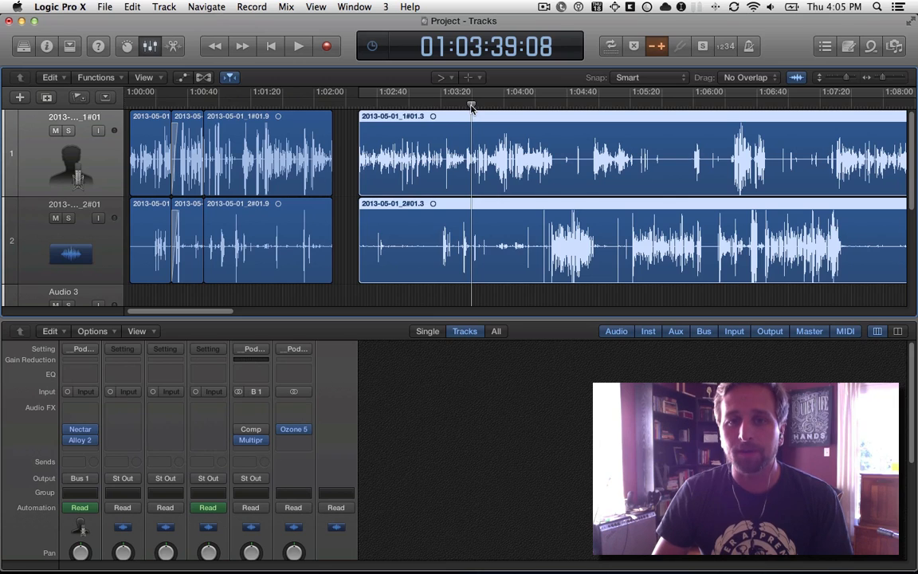
pyautogui.press('space')
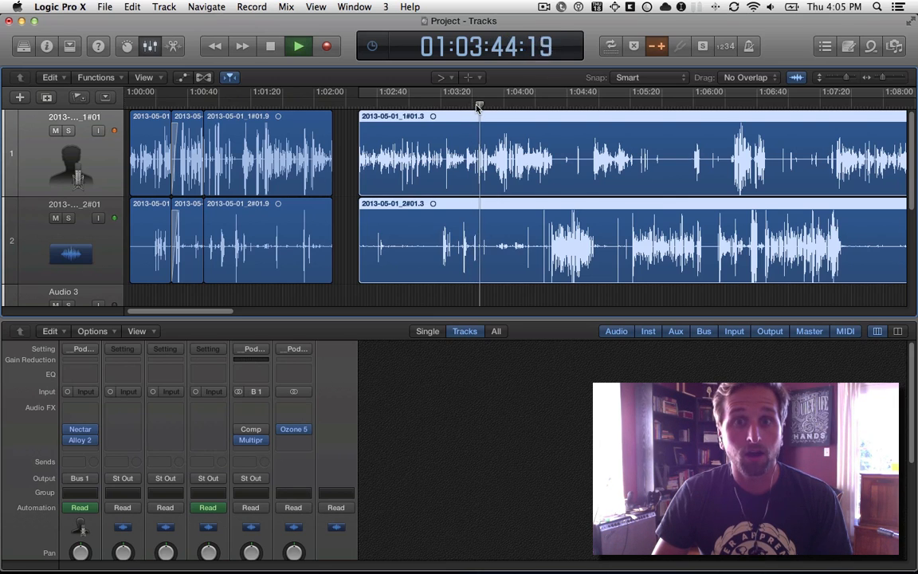
pyautogui.press('space')
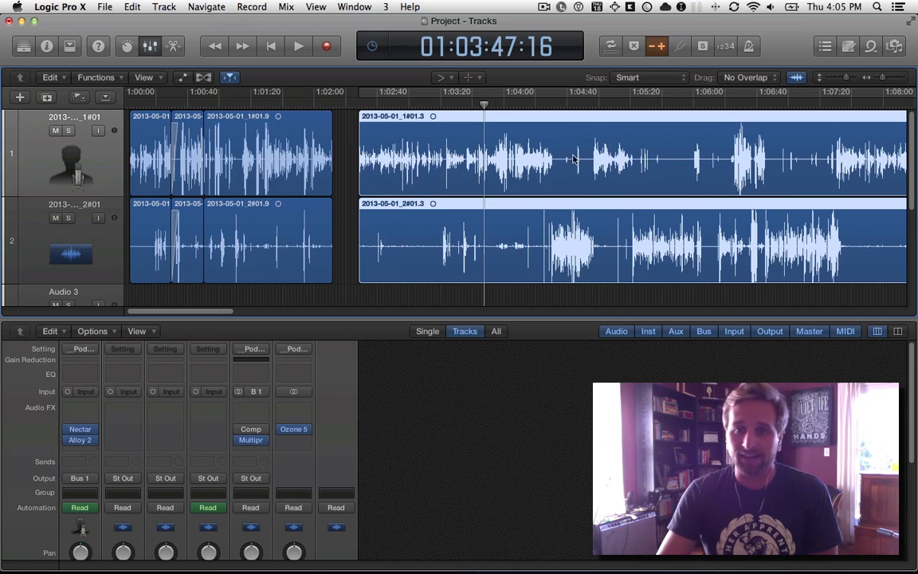
# Choose the Pointer tool and set the control bar's LCD to the Custom display with Varispeed included.
pyautogui.press('a')
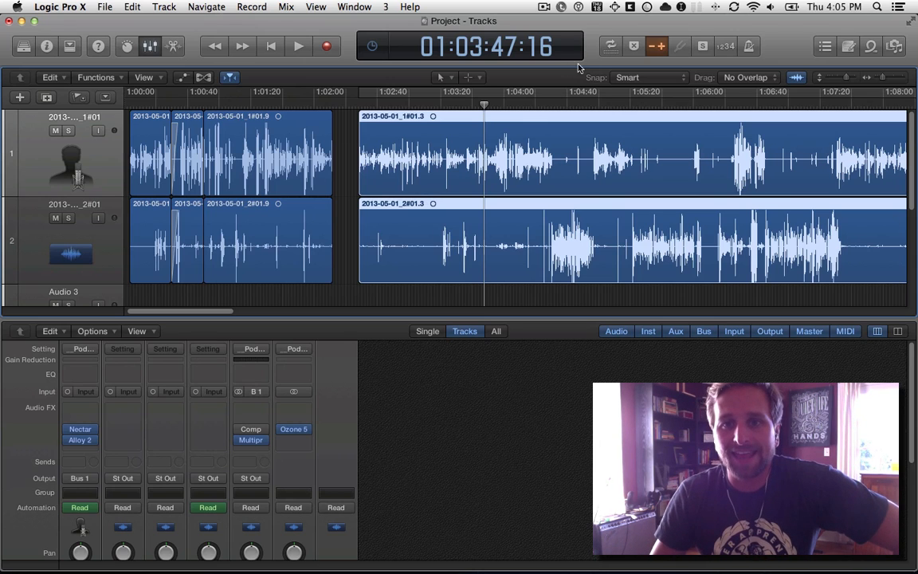
pyautogui.click(623, 55)
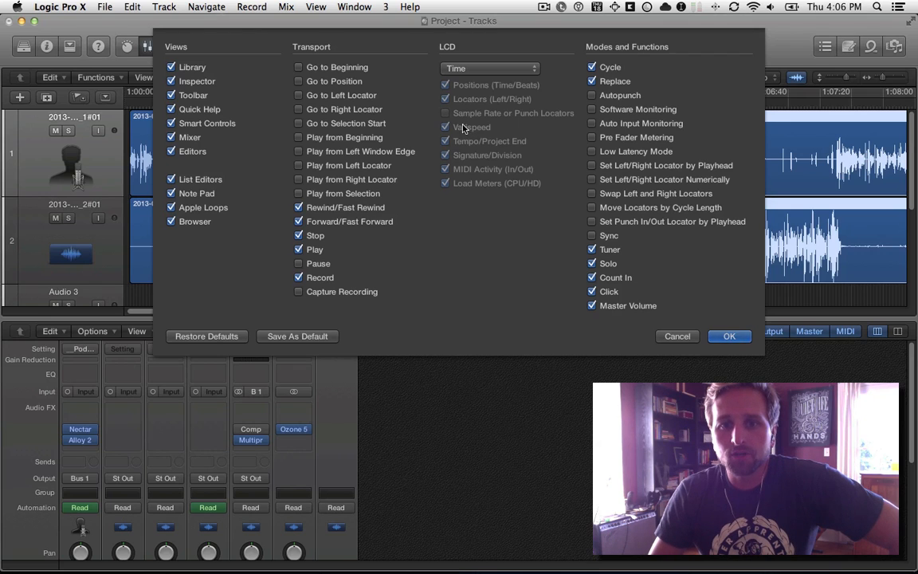
pyautogui.click(681, 336)
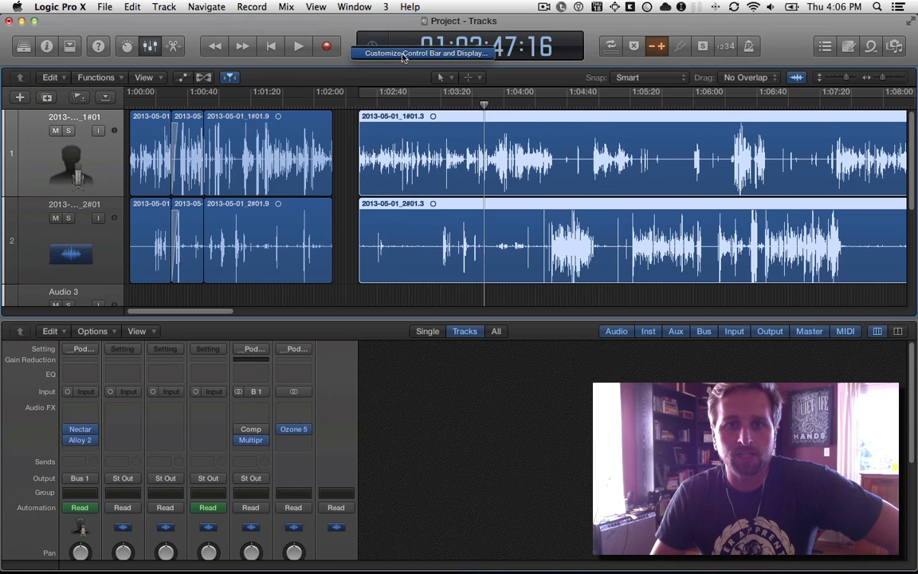
pyautogui.click(431, 60)
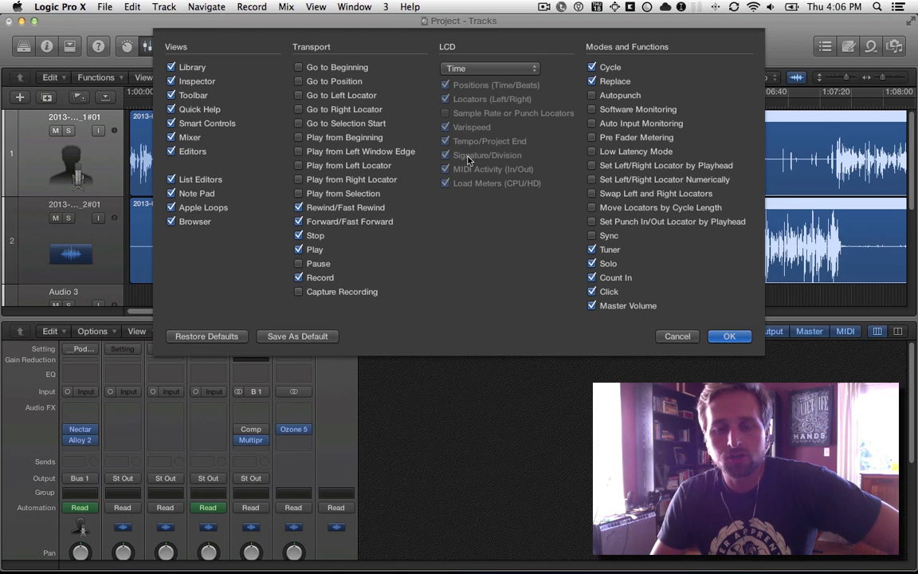
pyautogui.click(448, 69)
pyautogui.click(473, 81)
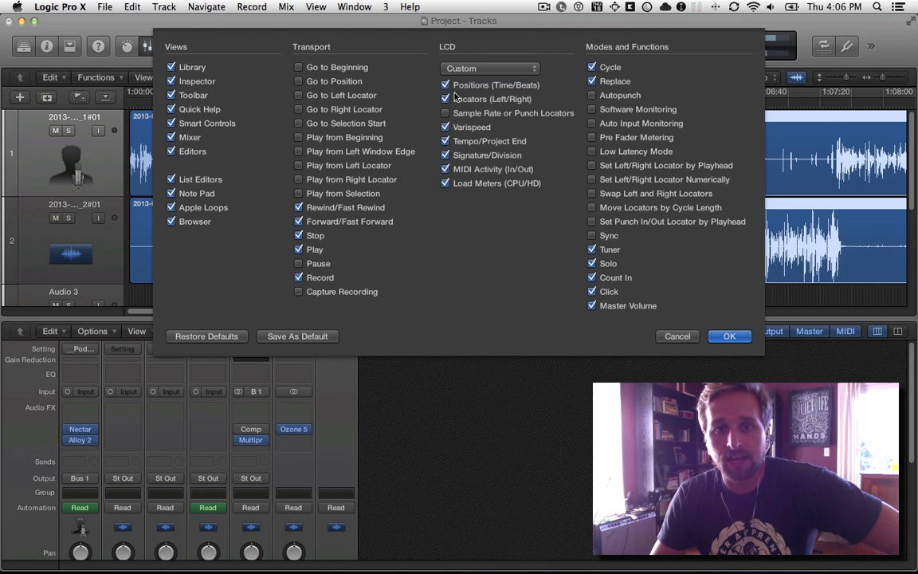
pyautogui.click(445, 126)
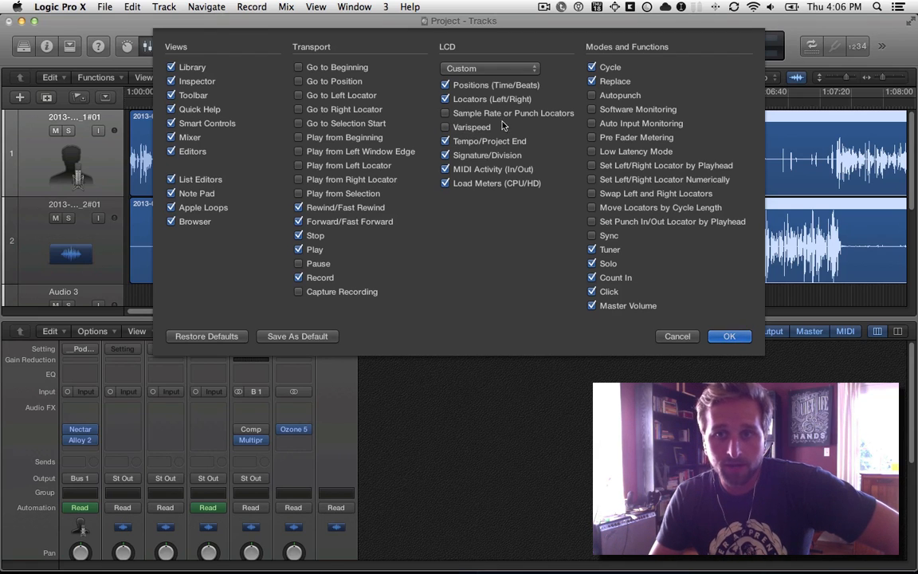
pyautogui.click(445, 127)
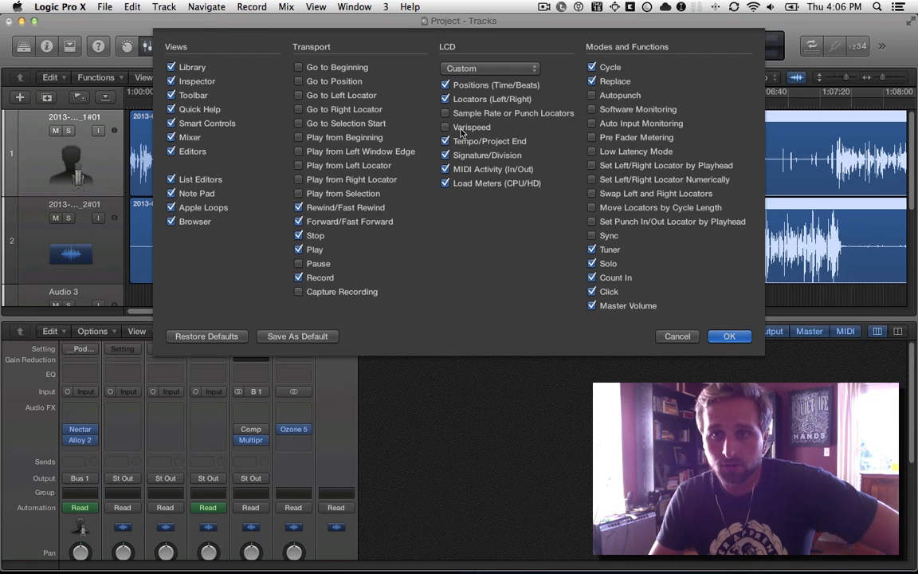
pyautogui.click(729, 336)
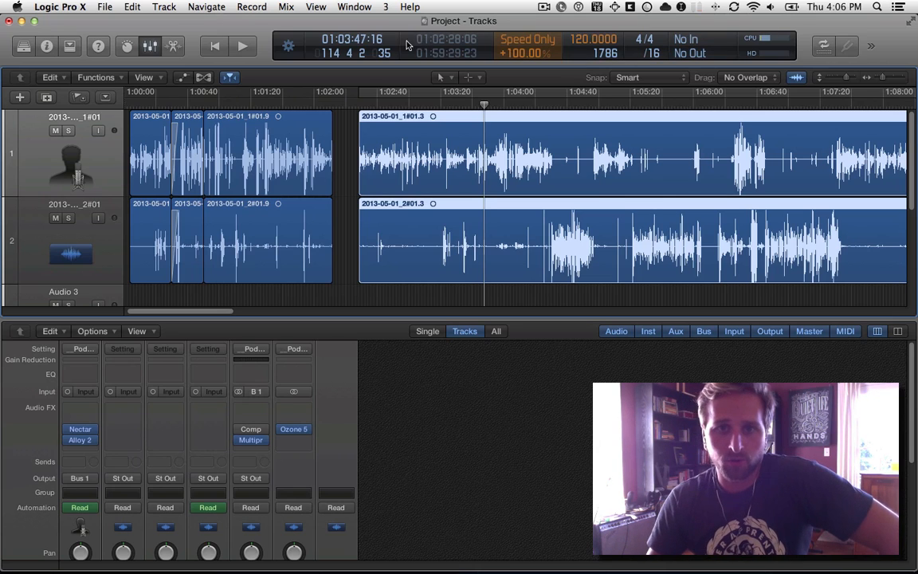
# In the control bar customization, cycle the LCD through the Time, Beats & Time and Beats & Project displays, and return it to Custom.
pyautogui.rightClick(237, 36)
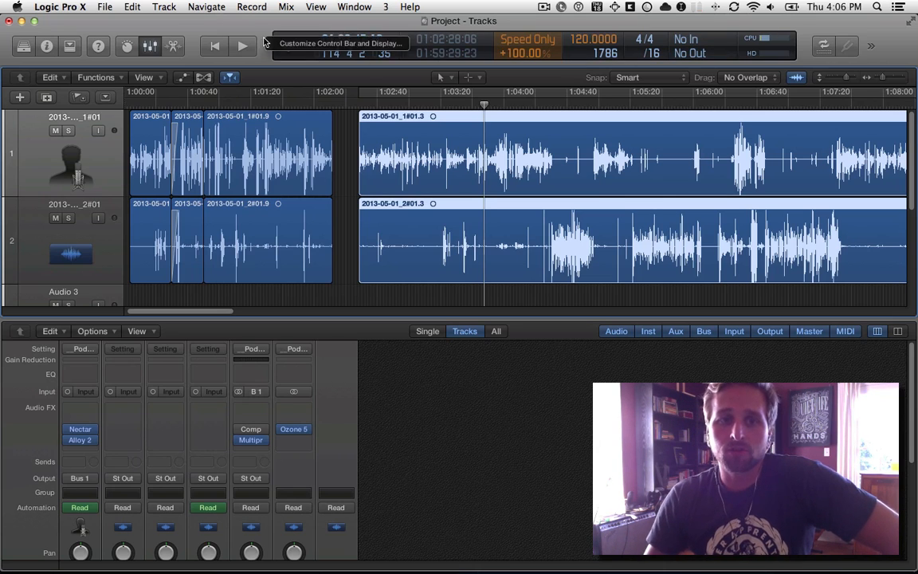
pyautogui.click(265, 42)
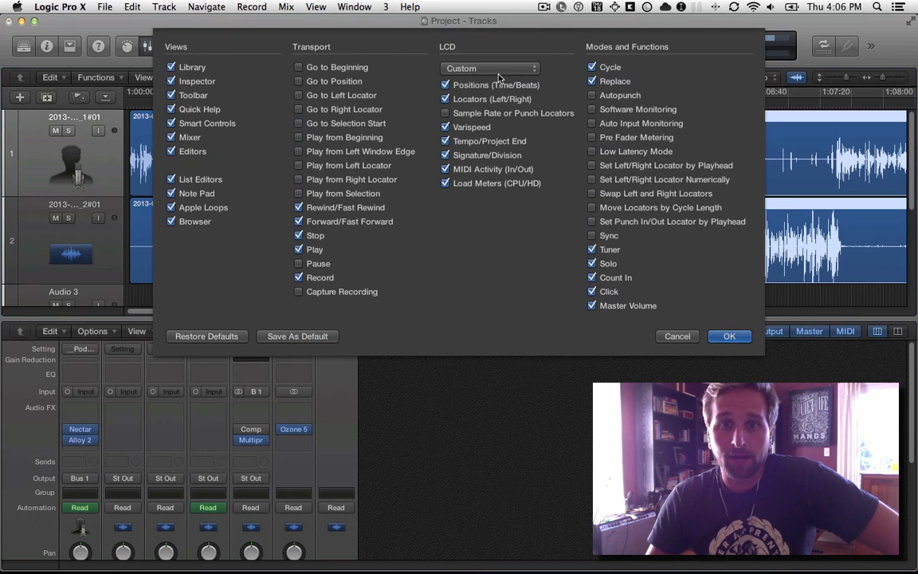
pyautogui.click(490, 68)
pyautogui.click(471, 56)
pyautogui.click(501, 68)
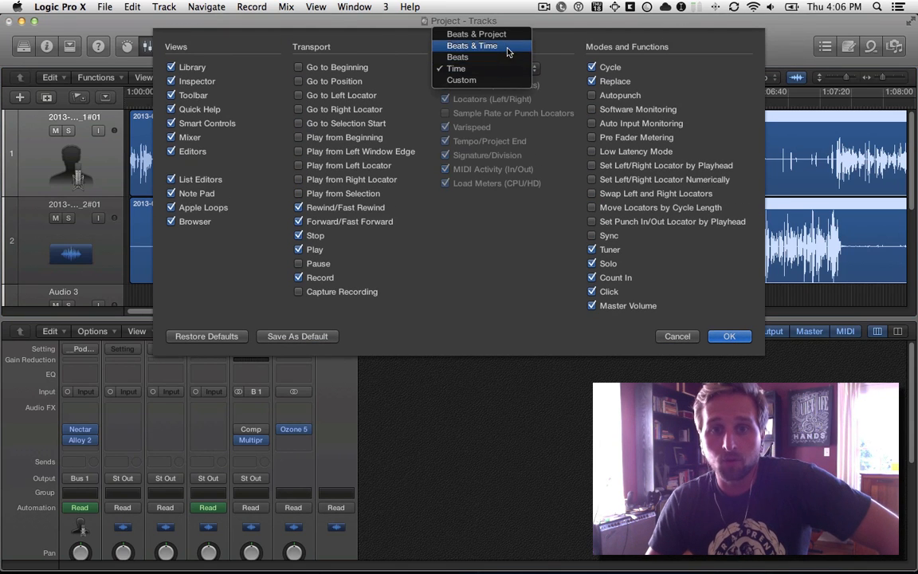
pyautogui.click(501, 46)
pyautogui.click(500, 68)
pyautogui.click(499, 58)
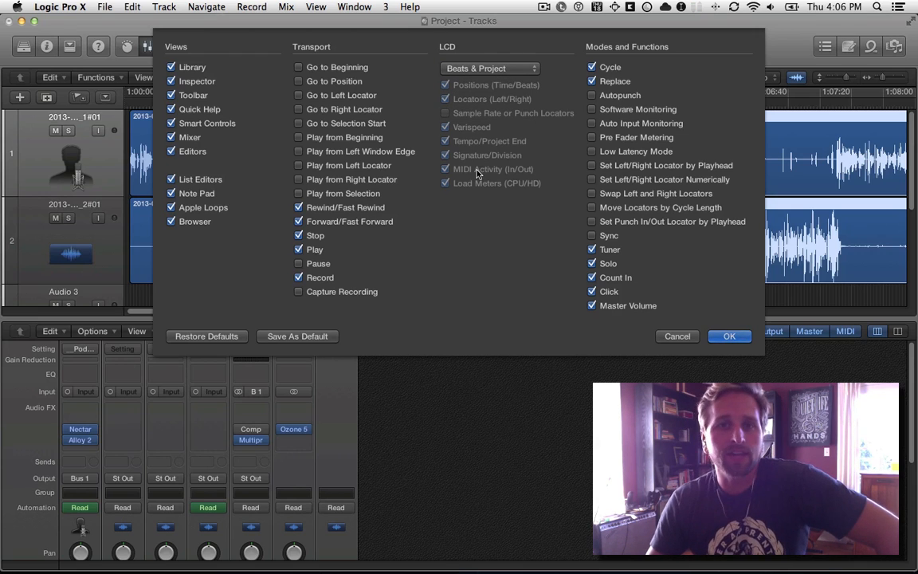
pyautogui.click(483, 69)
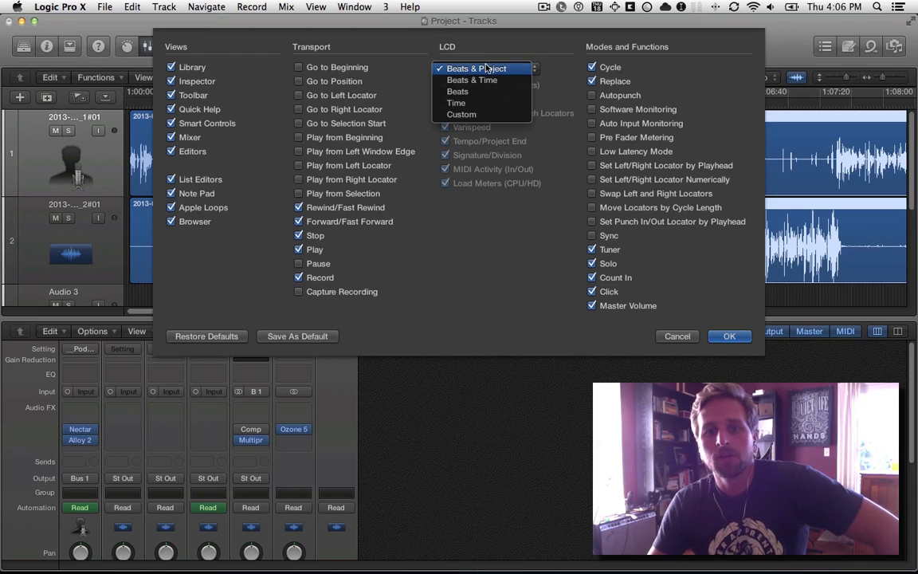
pyautogui.click(484, 116)
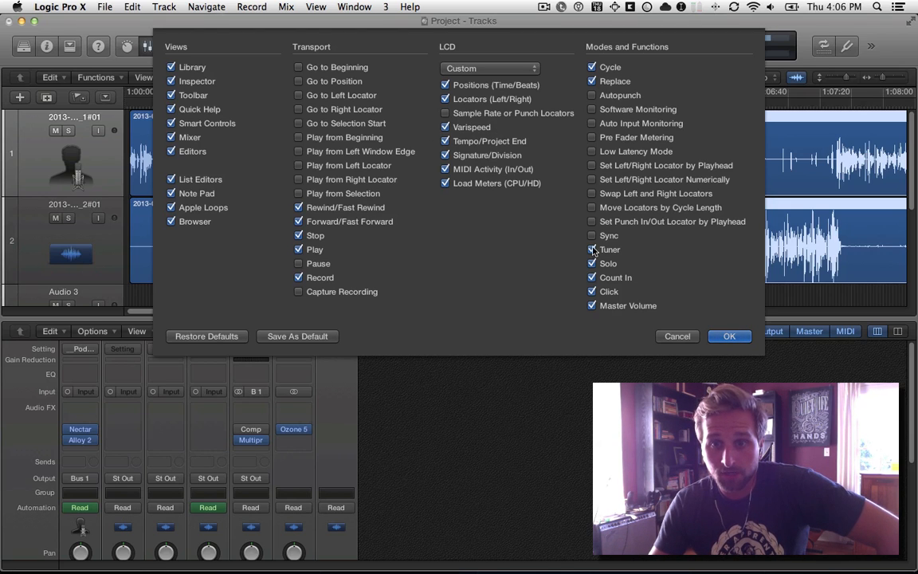
pyautogui.click(729, 336)
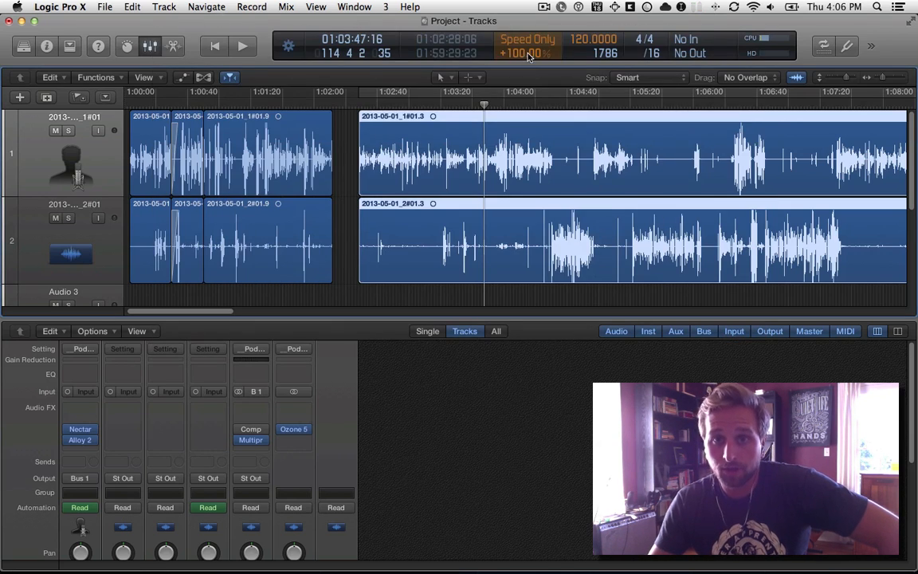
pyautogui.moveTo(527, 55); pyautogui.dragTo(584, 64)
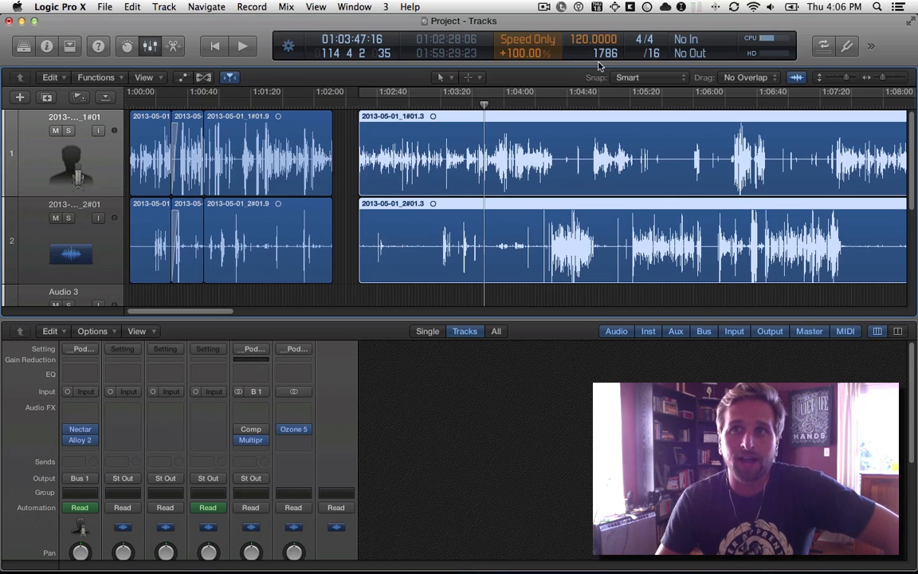
# Customize the control bar so its LCD uses the Time display.
pyautogui.click(288, 42)
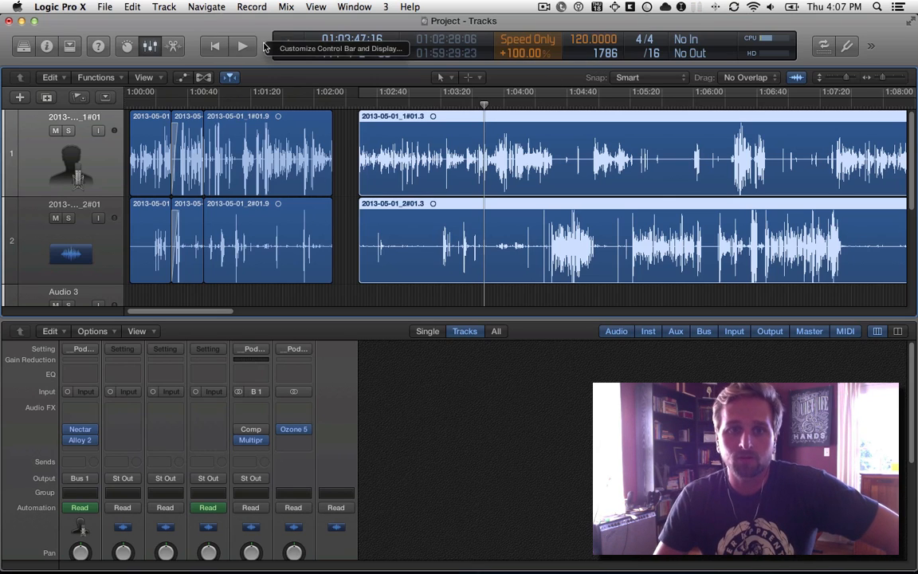
pyautogui.click(327, 49)
pyautogui.click(491, 68)
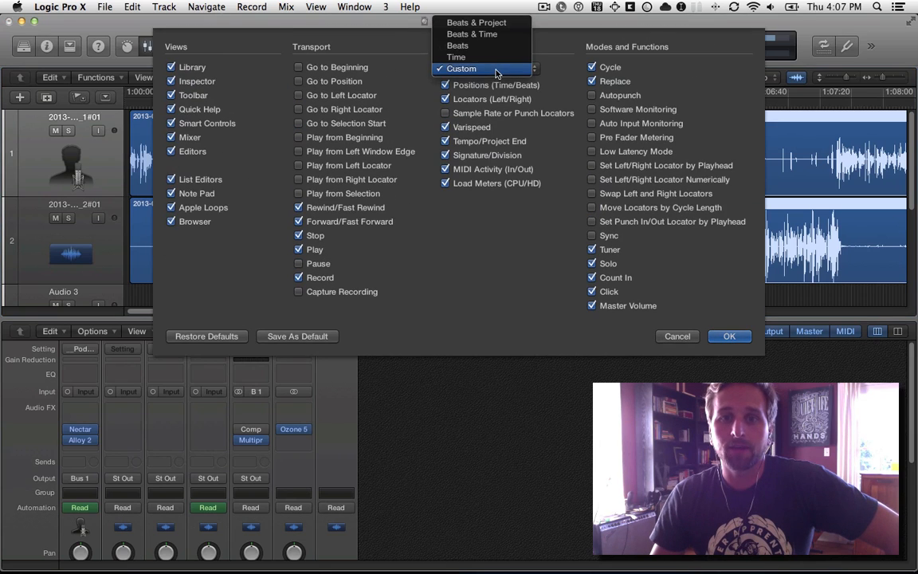
pyautogui.click(499, 58)
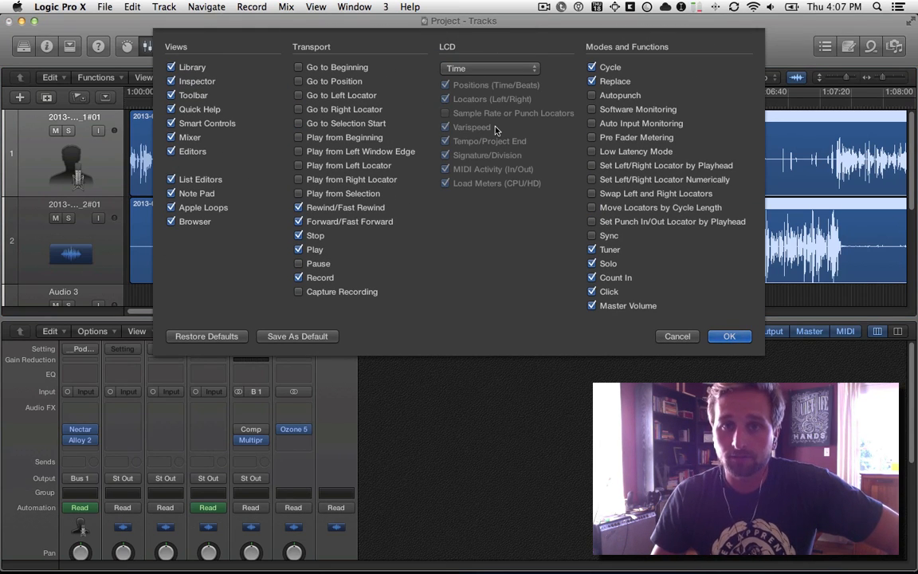
pyautogui.click(730, 336)
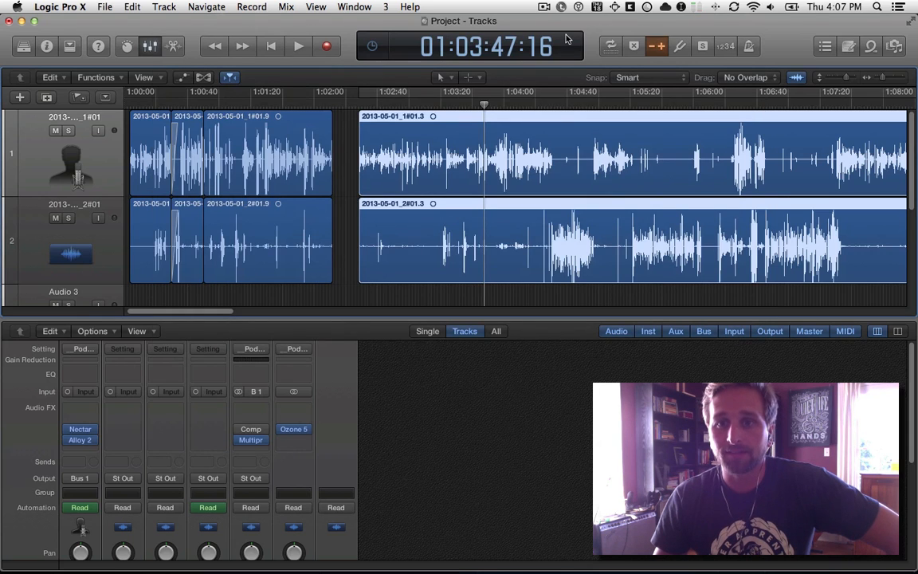
# Play a short passage from about 01:03:37 with Varispeed off, and continue it with Varispeed turned back on.
pyautogui.click(655, 48)
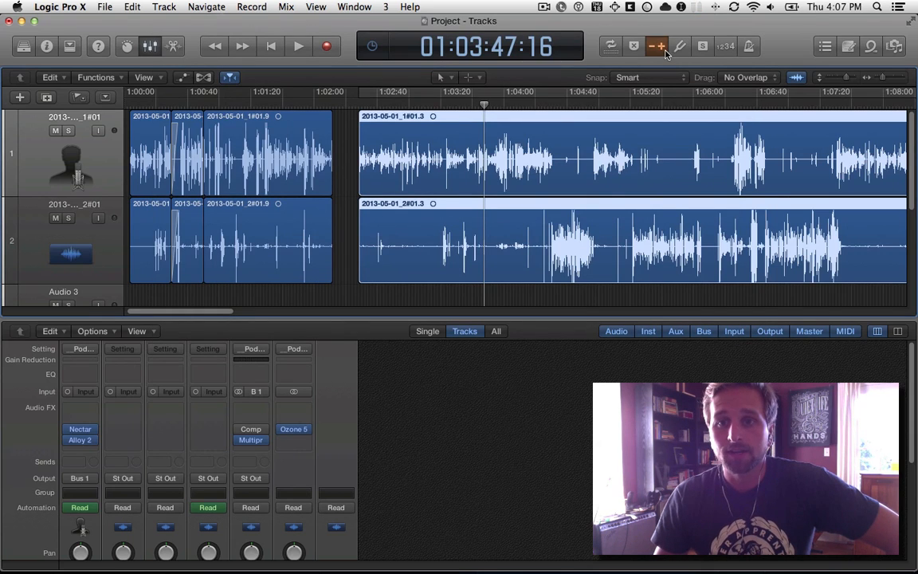
pyautogui.click(469, 105)
pyautogui.press('space')
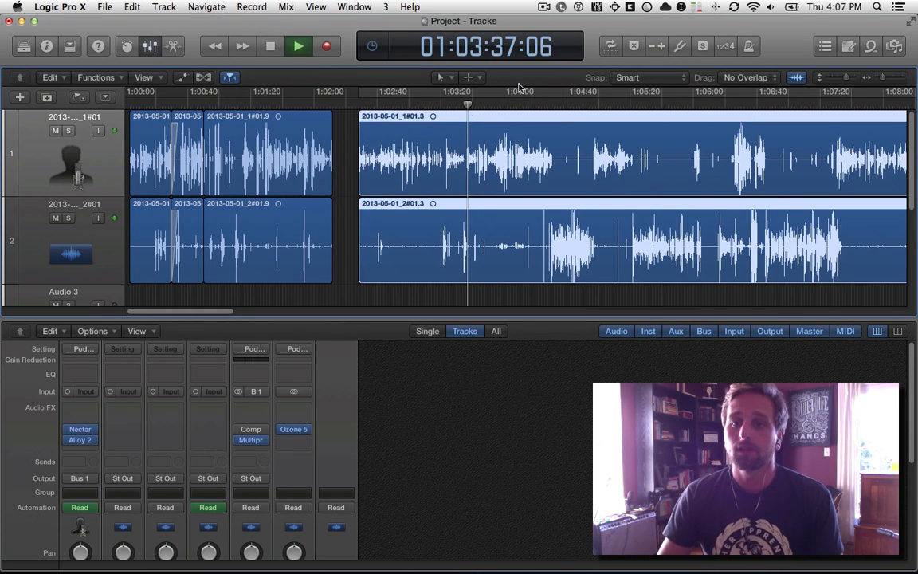
pyautogui.press('space')
pyautogui.click(658, 48)
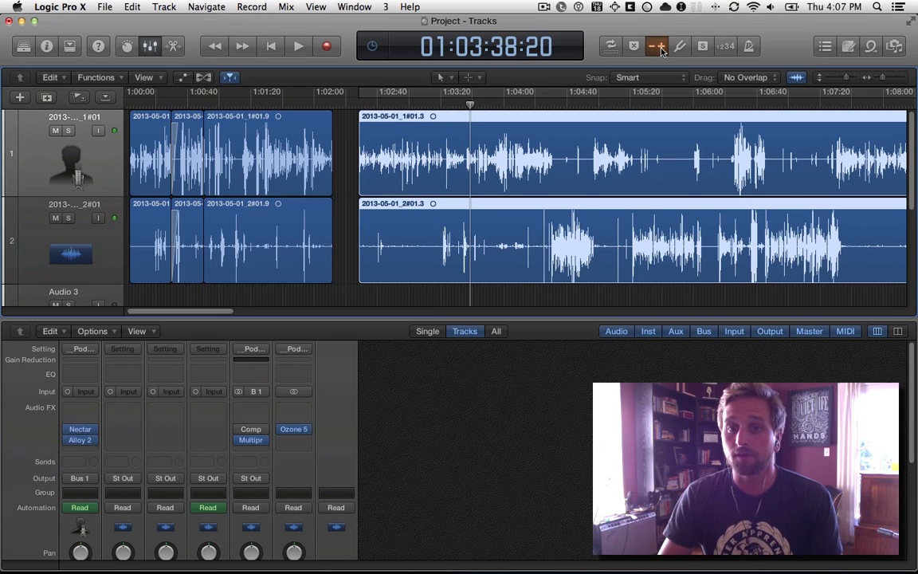
pyautogui.press('space')
pyautogui.press('space')
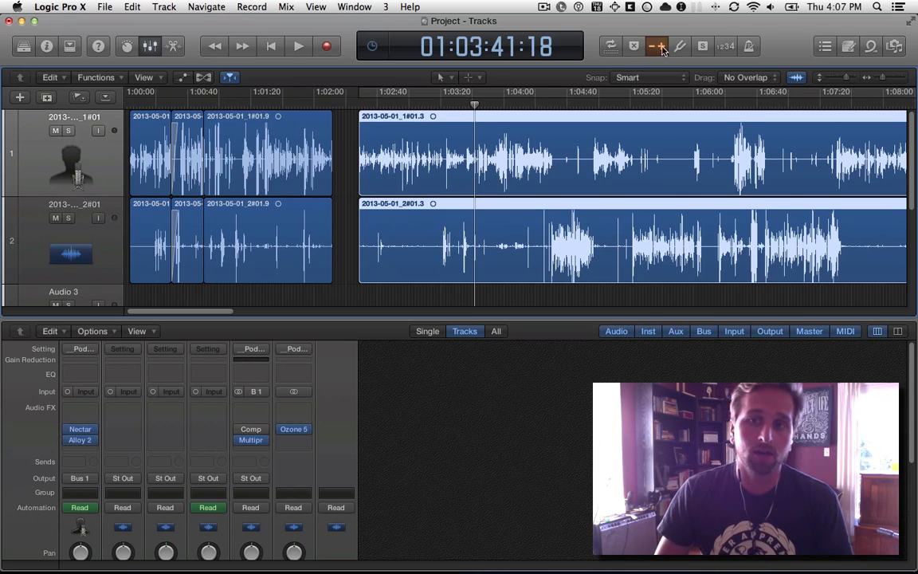
# Switch to the TextMate notes and select the "KEY COMMANDS" heading line.
pyautogui.press('super+Tab')
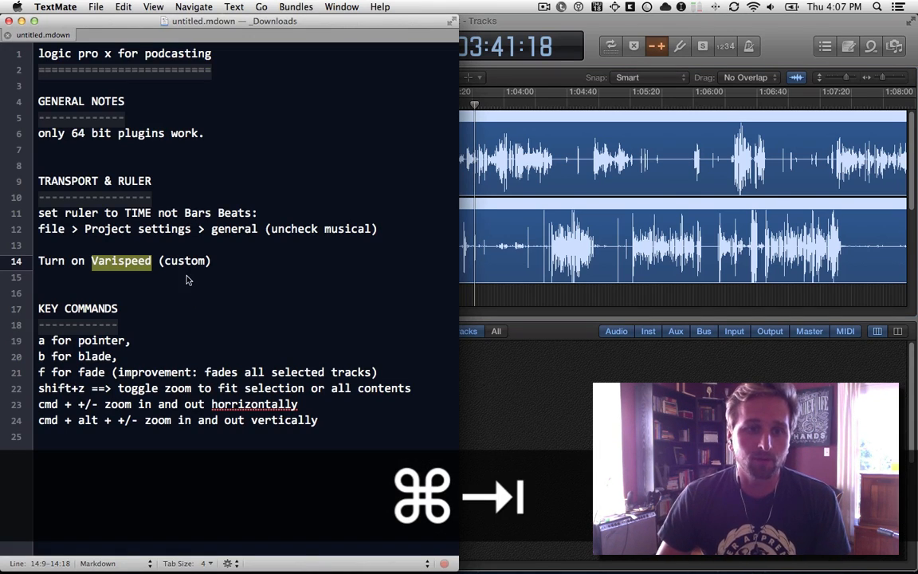
pyautogui.doubleClick(96, 311)
pyautogui.tripleClick(96, 311)
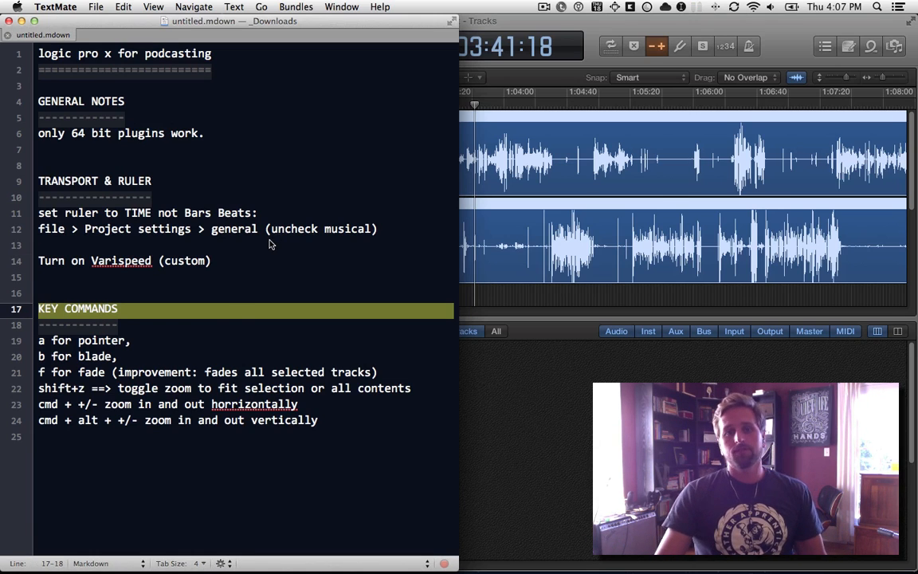
# Switch to Logic Pro X, view the list of tools, and change briefly to the Scissors tool and back to the Pointer tool.
pyautogui.click(601, 298)
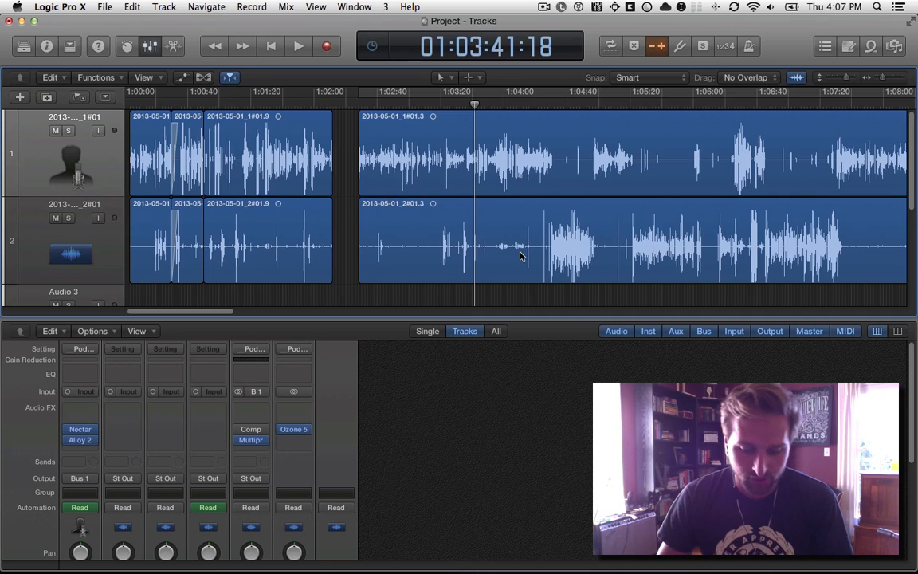
pyautogui.press('t')
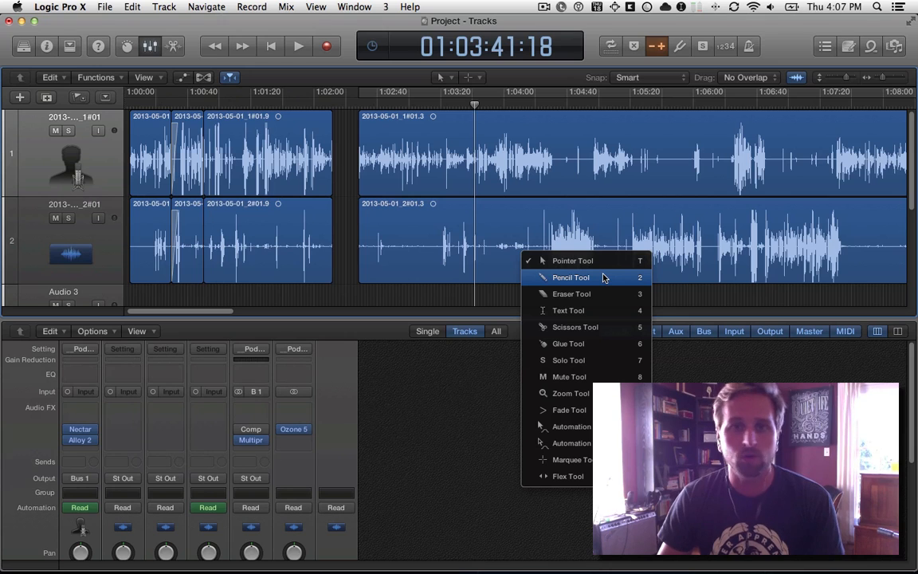
pyautogui.press('Escape')
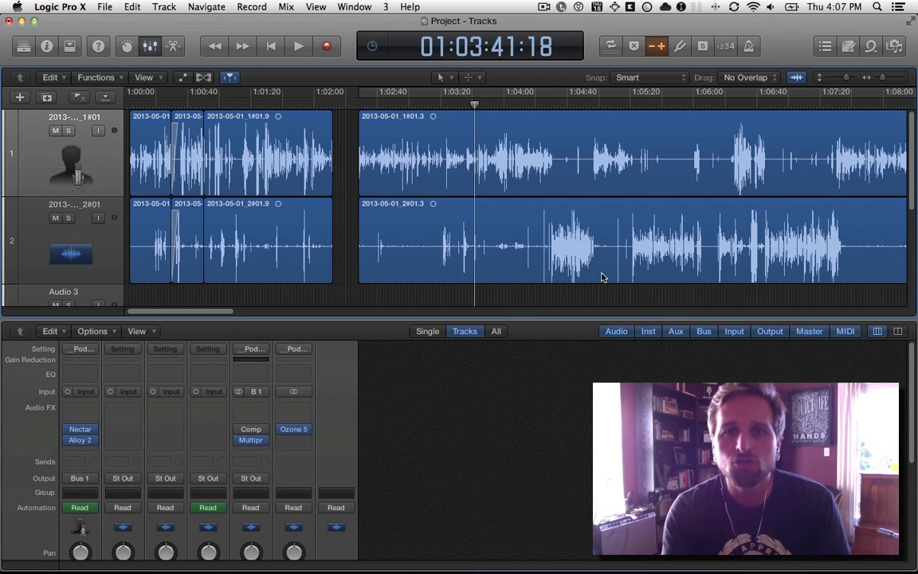
pyautogui.press('b')
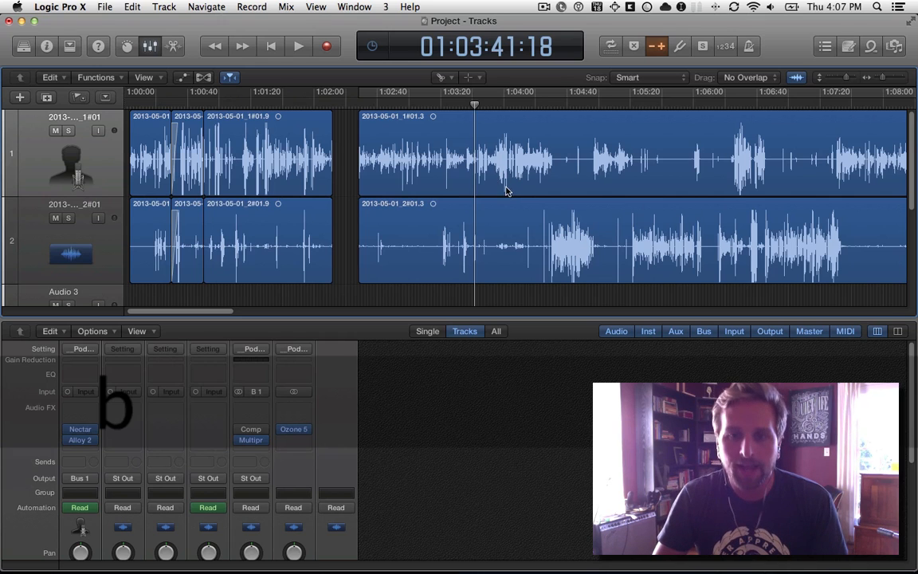
pyautogui.press('a')
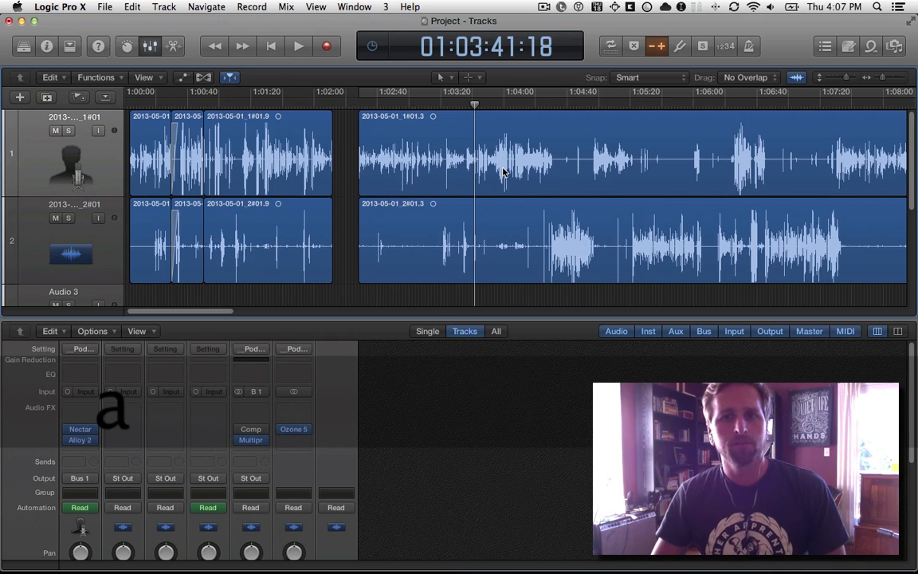
# Switch to the TextMate notes and highlight the pointer, blade and fade entries one after another under "KEY COMMANDS".
pyautogui.press('super+Tab')
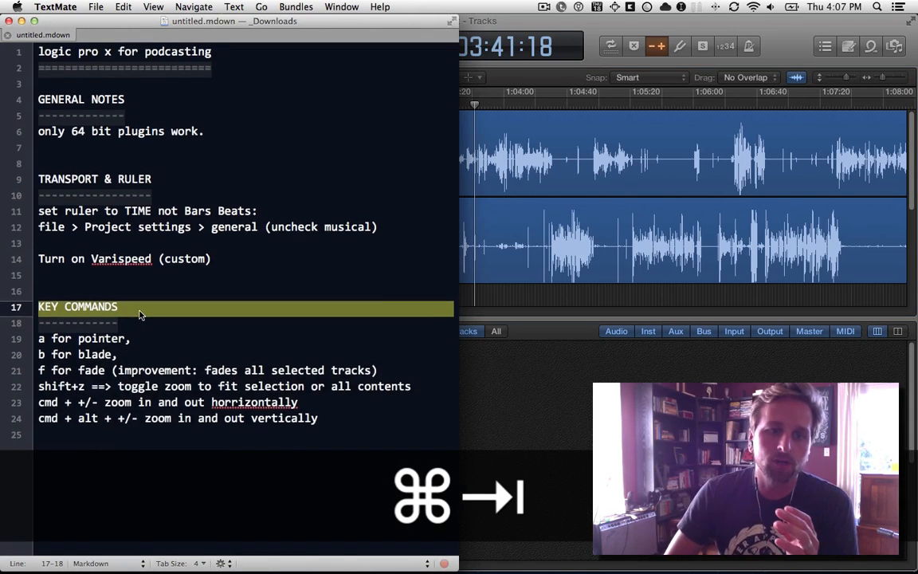
pyautogui.moveTo(51, 340); pyautogui.dragTo(151, 343)
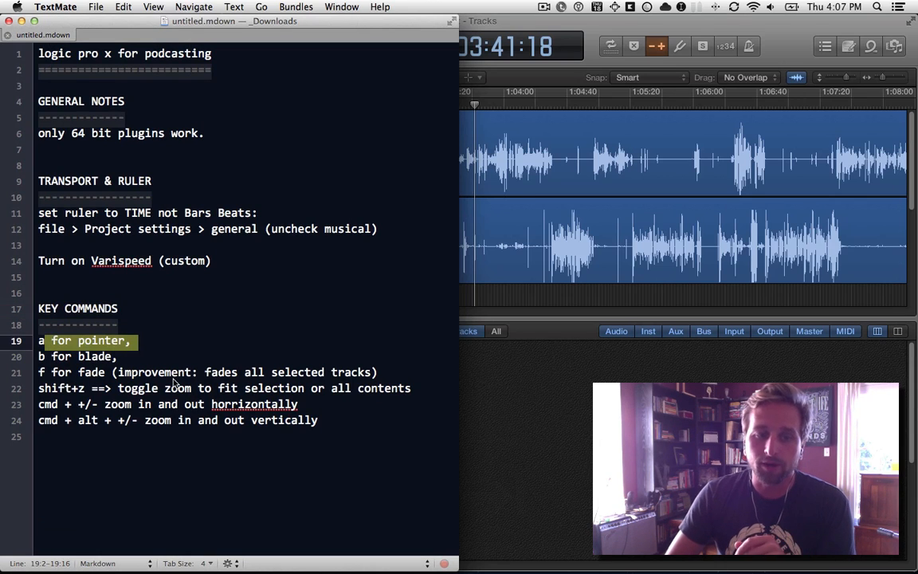
pyautogui.moveTo(38, 356); pyautogui.dragTo(177, 359)
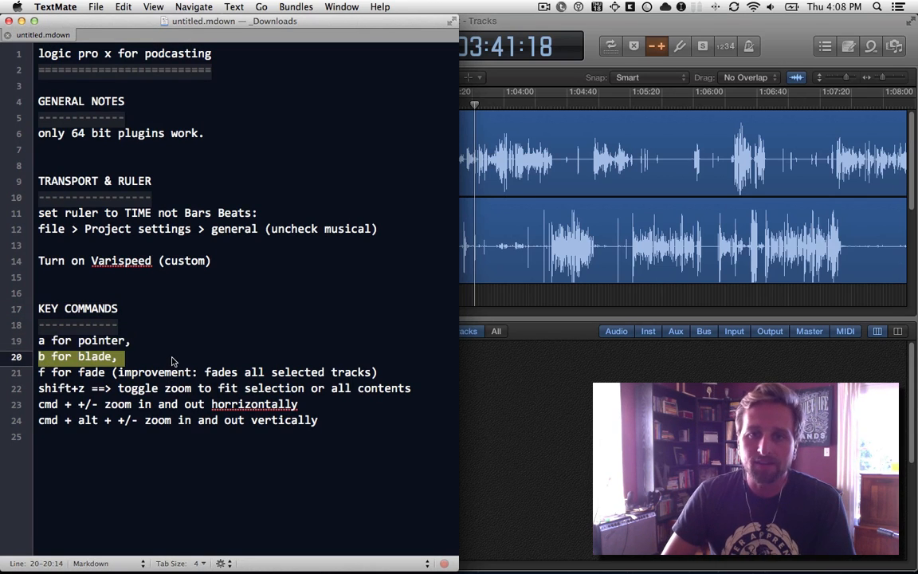
pyautogui.moveTo(51, 373); pyautogui.dragTo(110, 373)
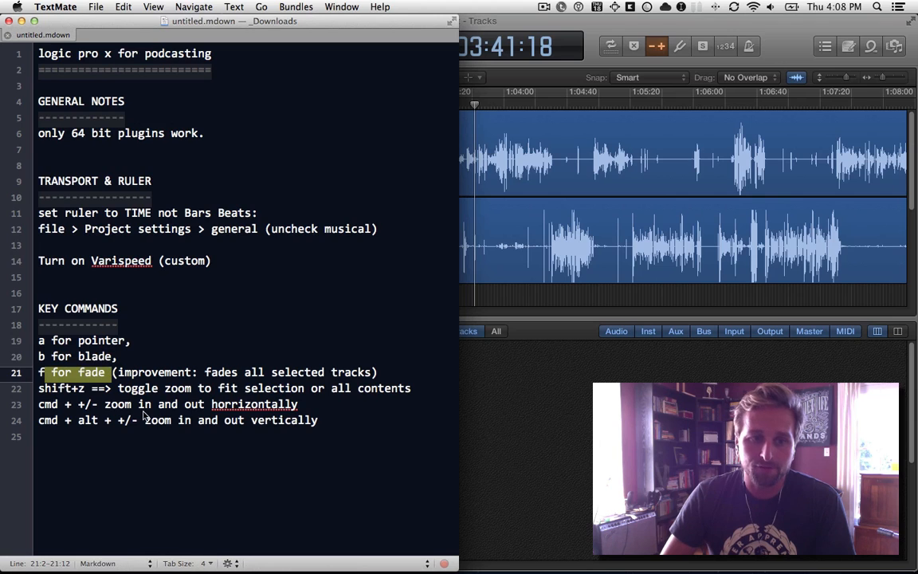
# Add the line "M for Marquee" below the fade entry in the key command notes.
pyautogui.click(403, 373)
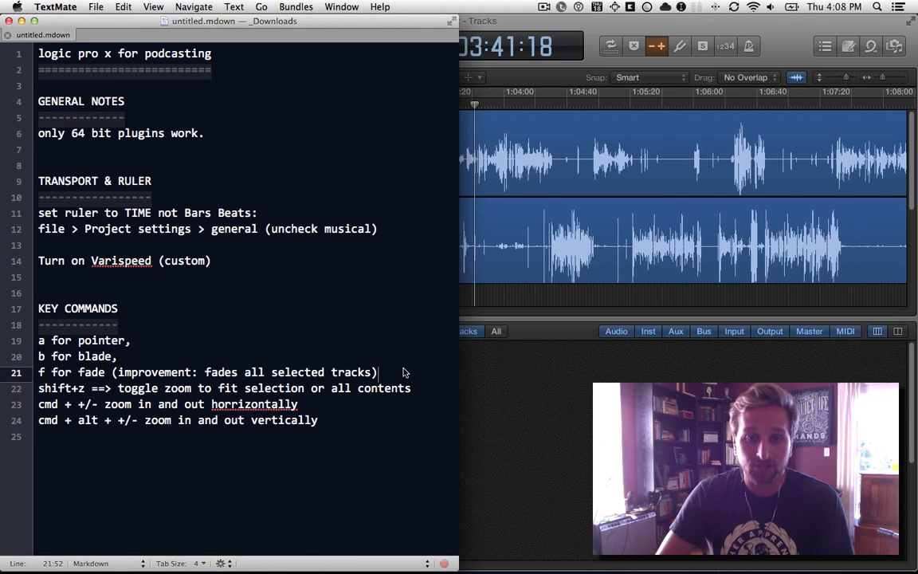
pyautogui.press('Return')
pyautogui.write('M for Marquee')
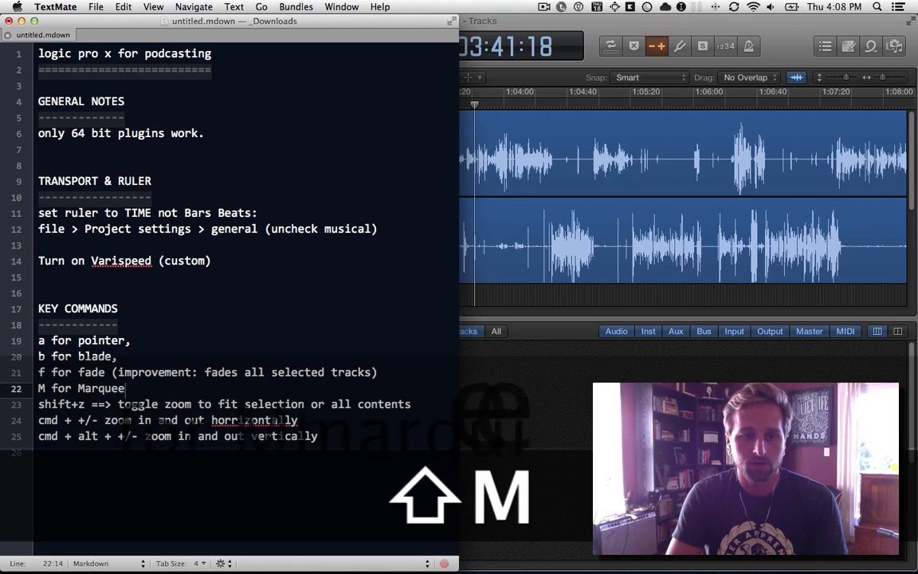
# Switch to Logic Pro X, select the long regions on tracks 1 and 2 starting near 1:02:28, and move them slightly earlier.
pyautogui.press('super+Tab')
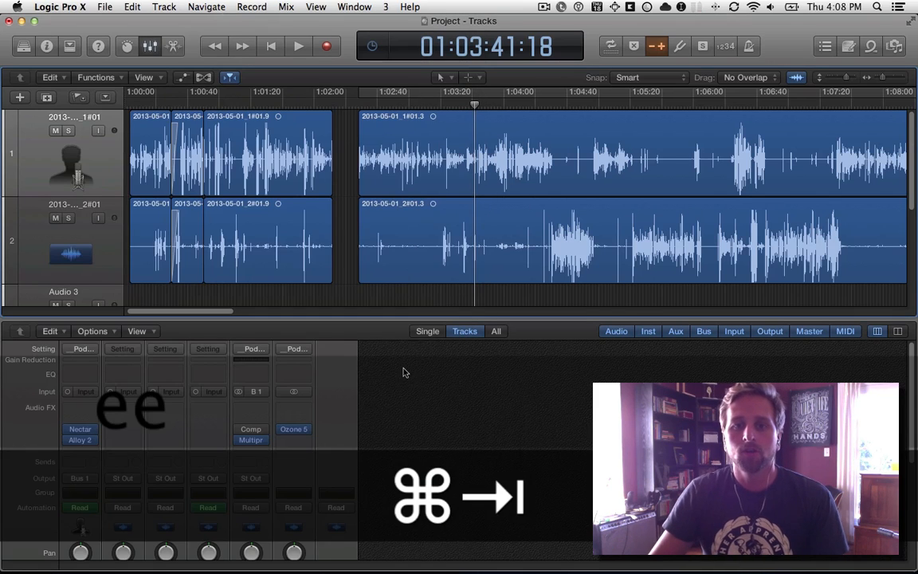
pyautogui.moveTo(350, 151); pyautogui.dragTo(389, 212)
pyautogui.moveTo(407, 169); pyautogui.dragTo(387, 168)
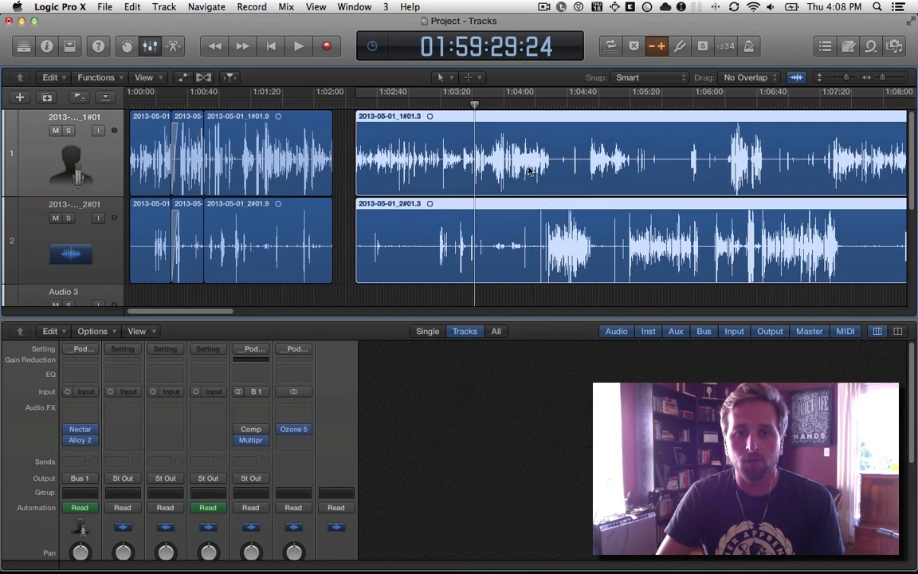
# Split both selected regions with the Scissors tool at about 1:04:43 and 1:04:53, and select the short pieces between the cuts.
pyautogui.press('f')
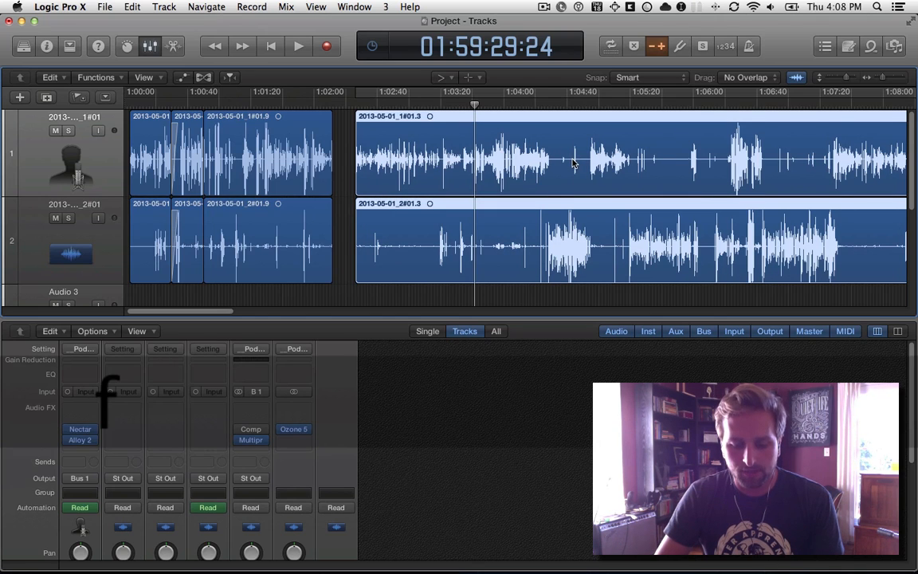
pyautogui.press('b')
pyautogui.click(574, 161)
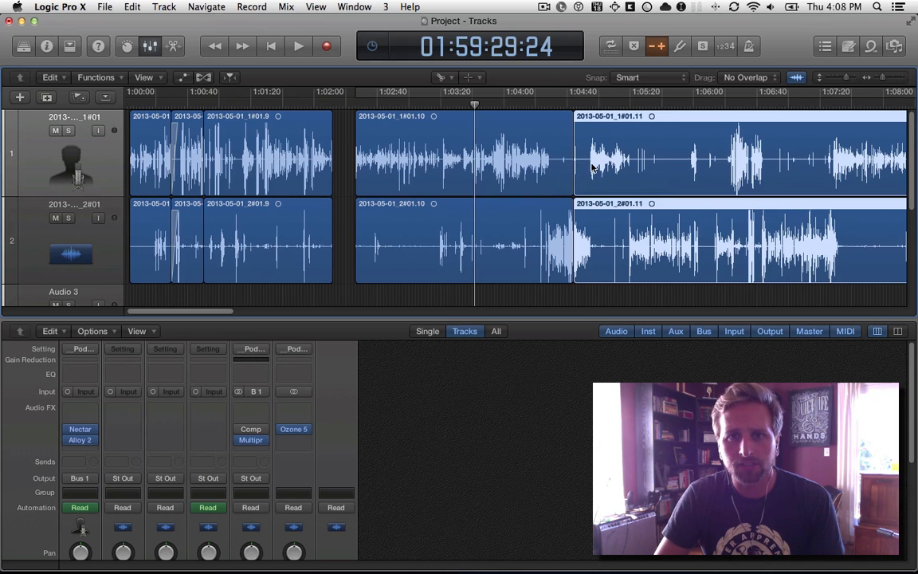
pyautogui.click(590, 160)
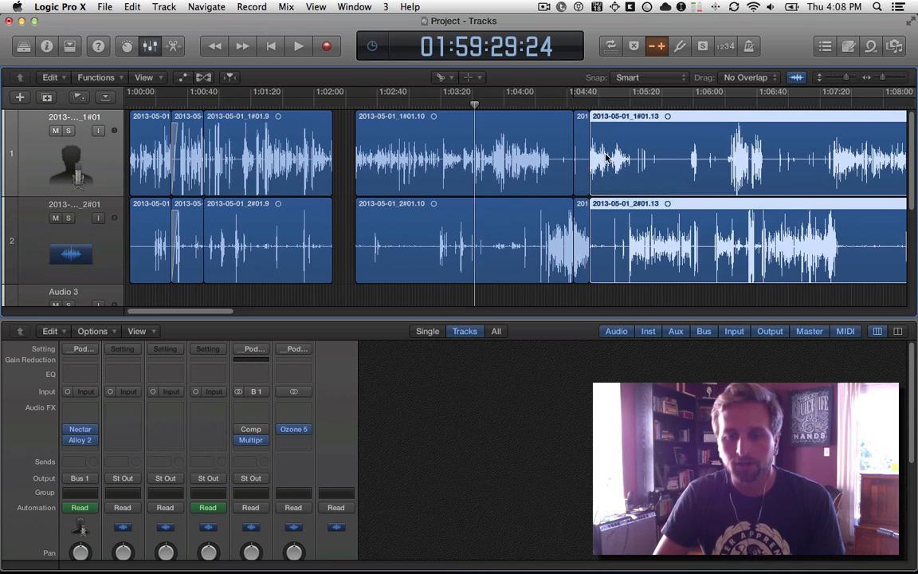
pyautogui.press('a')
pyautogui.keyDown('shift'); pyautogui.click(579, 162); pyautogui.keyUp('shift')
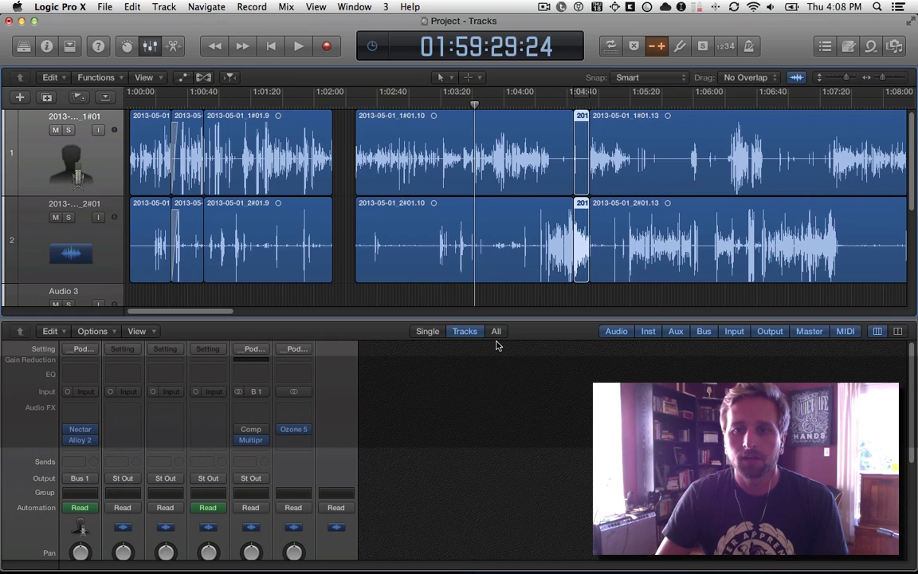
# Delete the selected short pieces on tracks 1 and 2, select all following regions, and move them earlier to close the gap.
pyautogui.press('Delete')
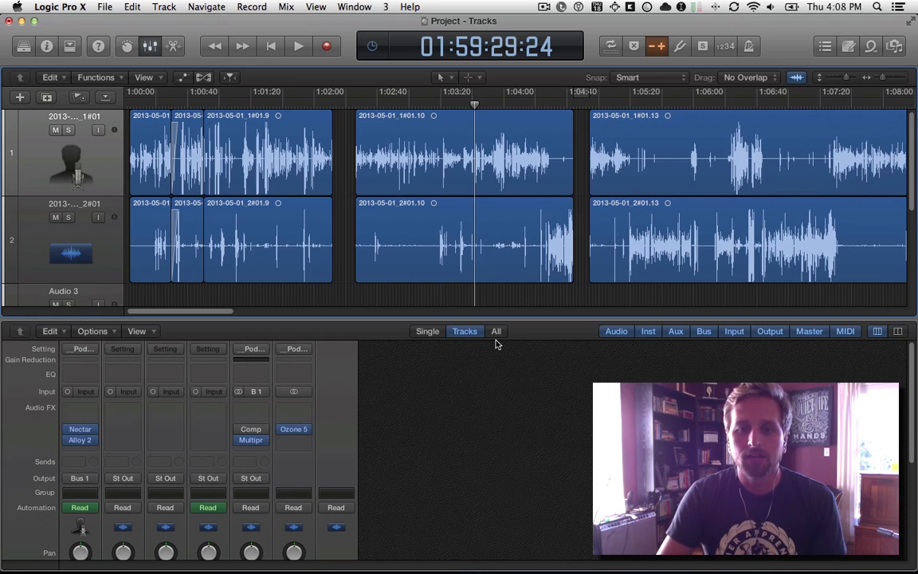
pyautogui.click(576, 106)
pyautogui.hotkey('shift', 'f')
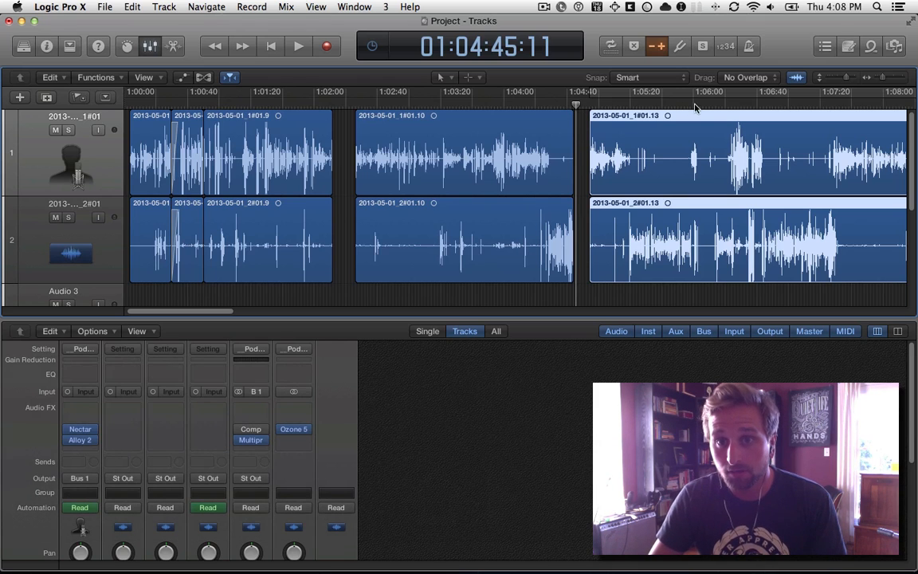
pyautogui.press('super+equal')
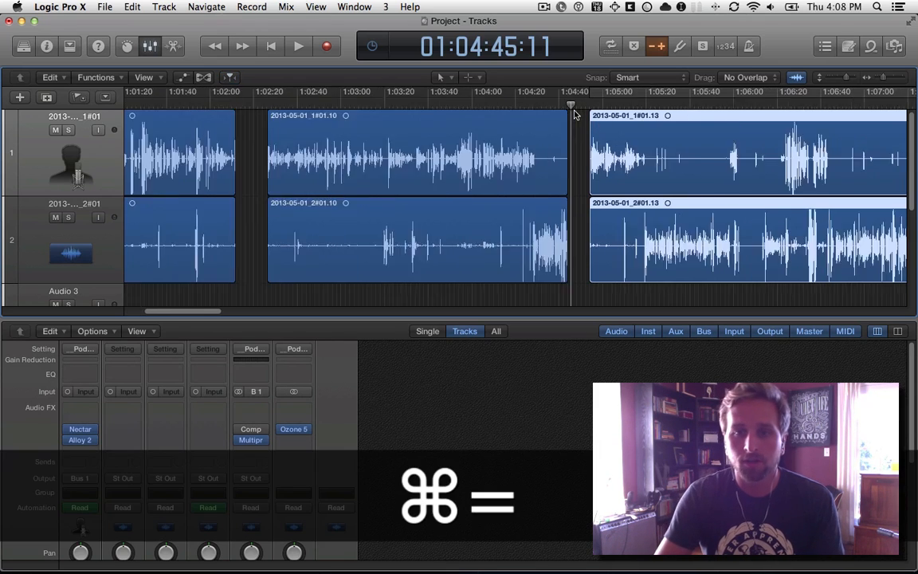
pyautogui.moveTo(694, 159); pyautogui.dragTo(653, 159)
pyautogui.hscroll(3, 662, 160)
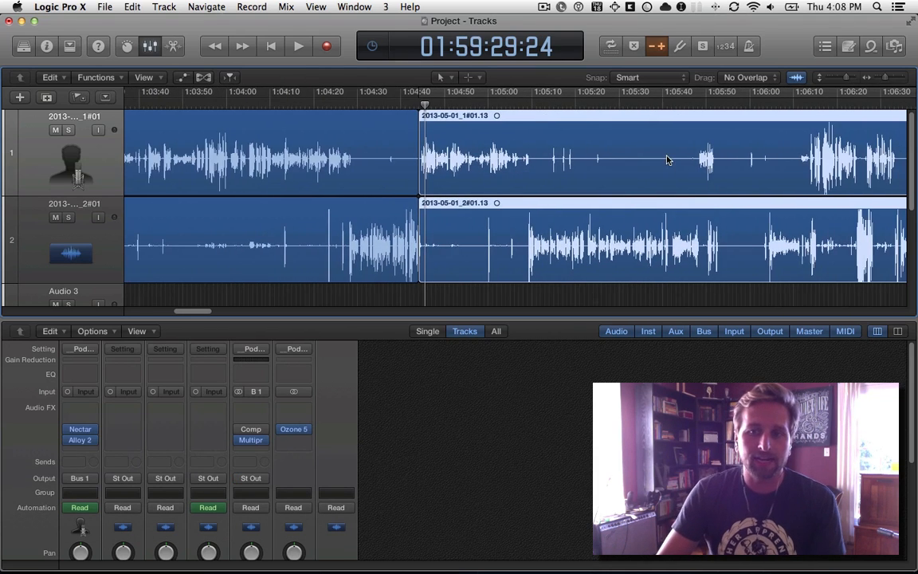
# Split the regions on both tracks at about 1:06:44 and 1:06:58 with the Scissors tool, and delete the pieces between the cuts.
pyautogui.hscroll(3, 627, 161)
pyautogui.press('a')
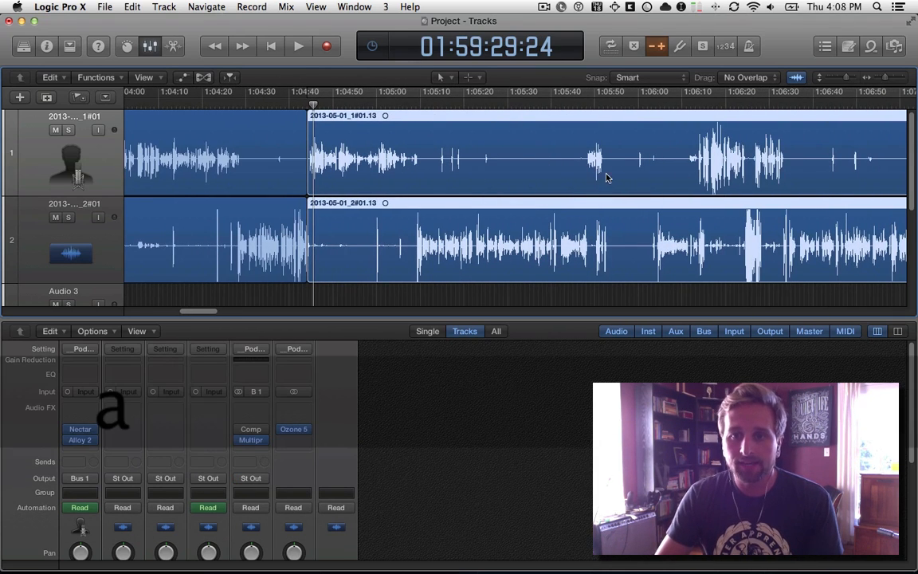
pyautogui.hscroll(8, 487, 176)
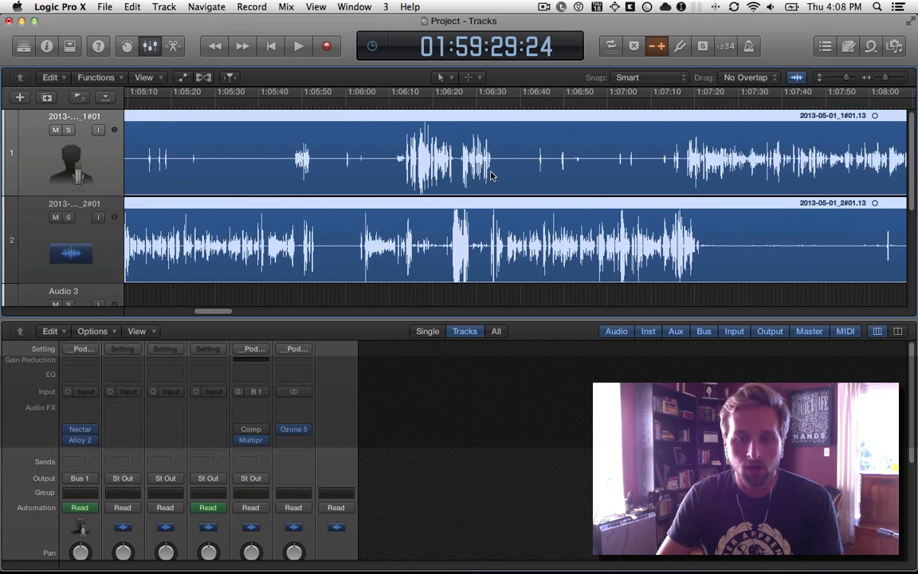
pyautogui.press('b')
pyautogui.click(537, 166)
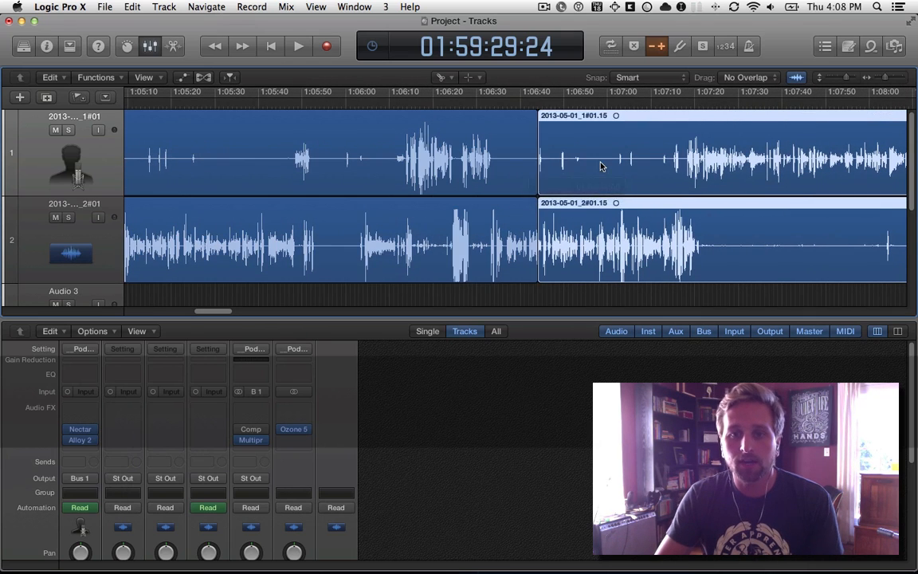
pyautogui.click(599, 168)
pyautogui.press('a')
pyautogui.click(576, 185)
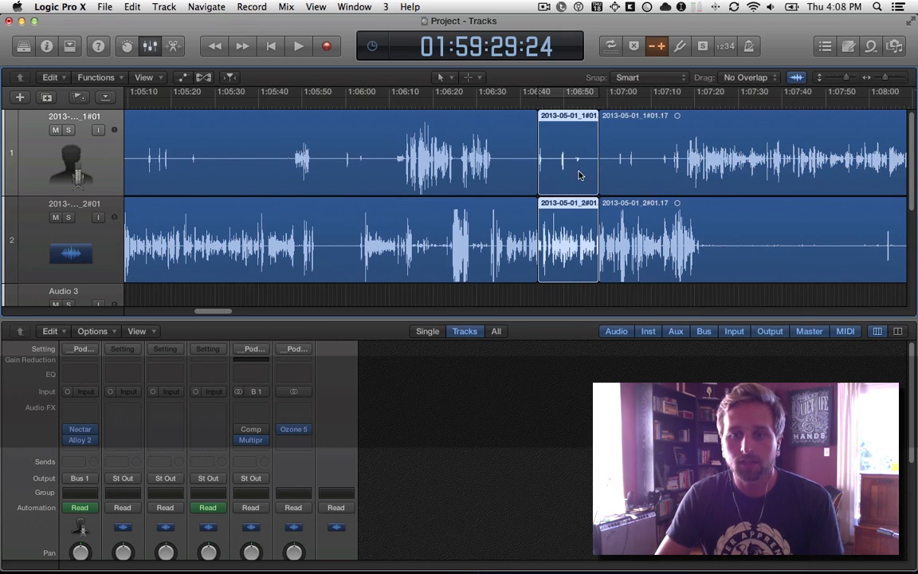
pyautogui.press('Delete')
pyautogui.click(658, 178)
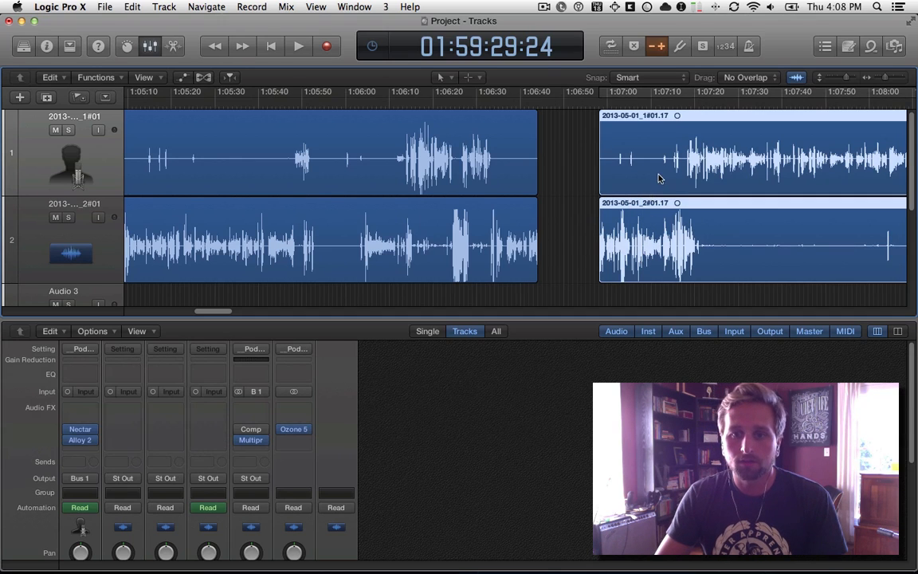
pyautogui.moveTo(668, 176); pyautogui.dragTo(608, 177)
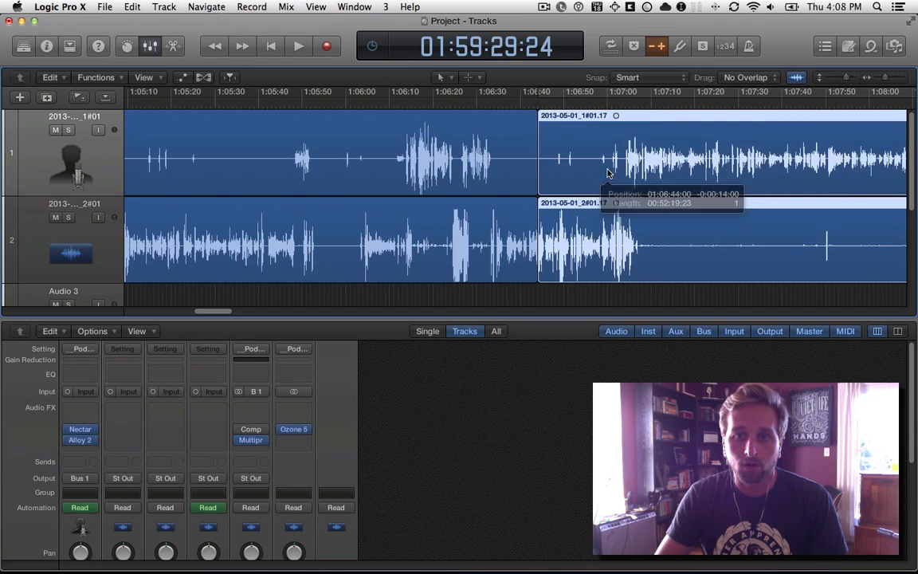
pyautogui.press('super+z')
# Place the playhead in the gap, select all following regions on both tracks, and move them 14 seconds earlier to 1:06:44.
pyautogui.click(574, 106)
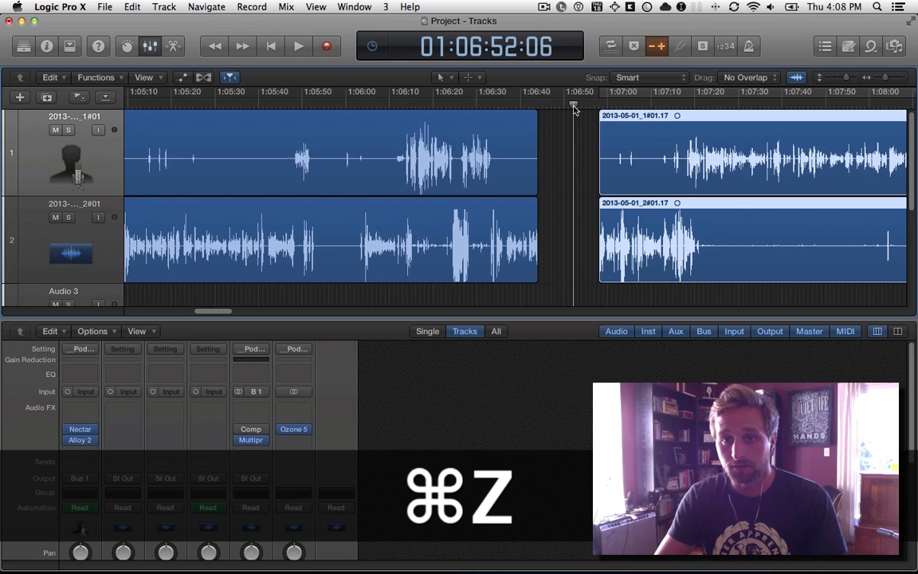
pyautogui.hotkey('shift', 'f')
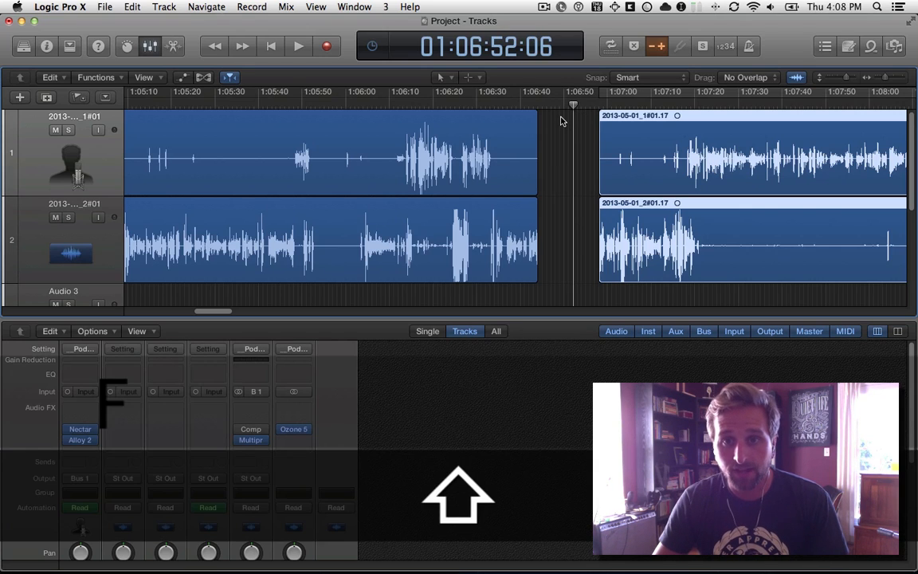
pyautogui.click(485, 145)
pyautogui.click(406, 238)
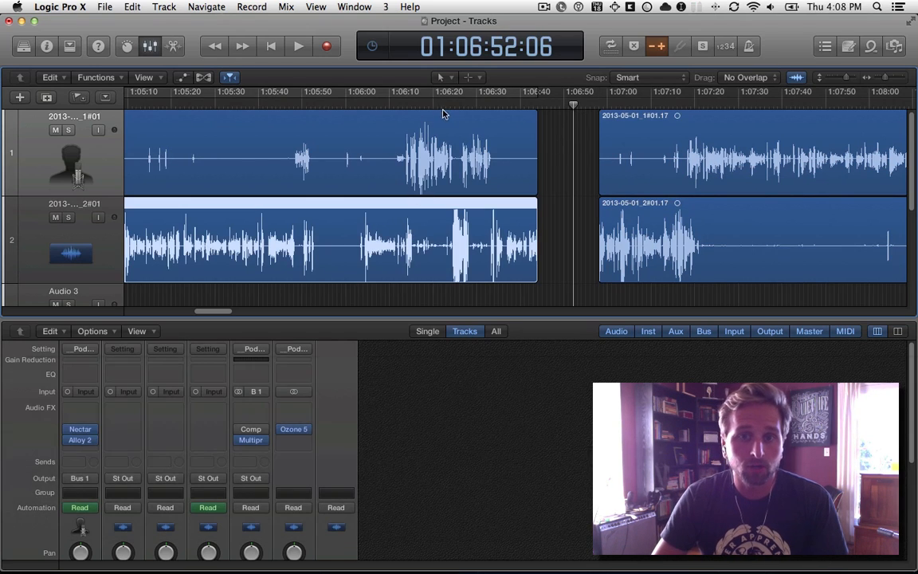
pyautogui.click(451, 105)
pyautogui.click(562, 118)
pyautogui.click(551, 105)
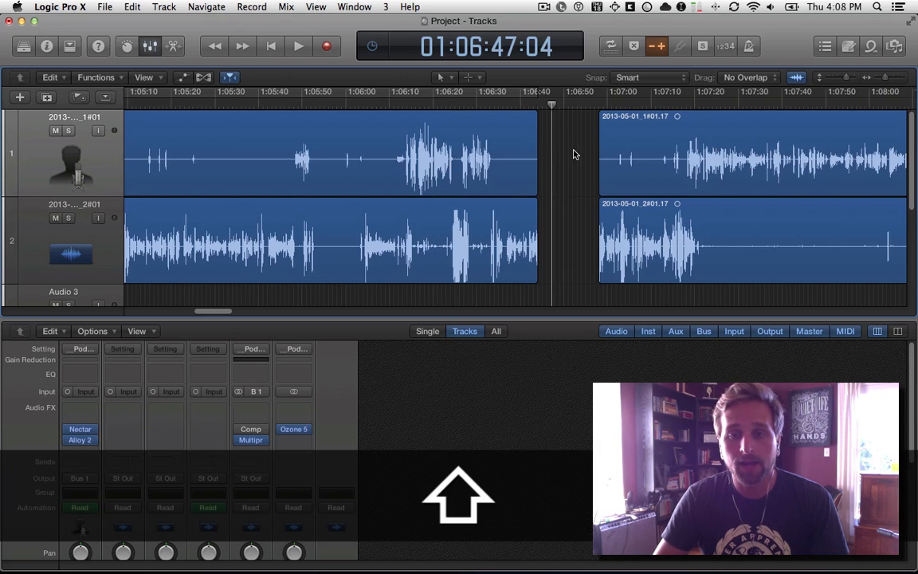
pyautogui.hotkey('shift', 'f')
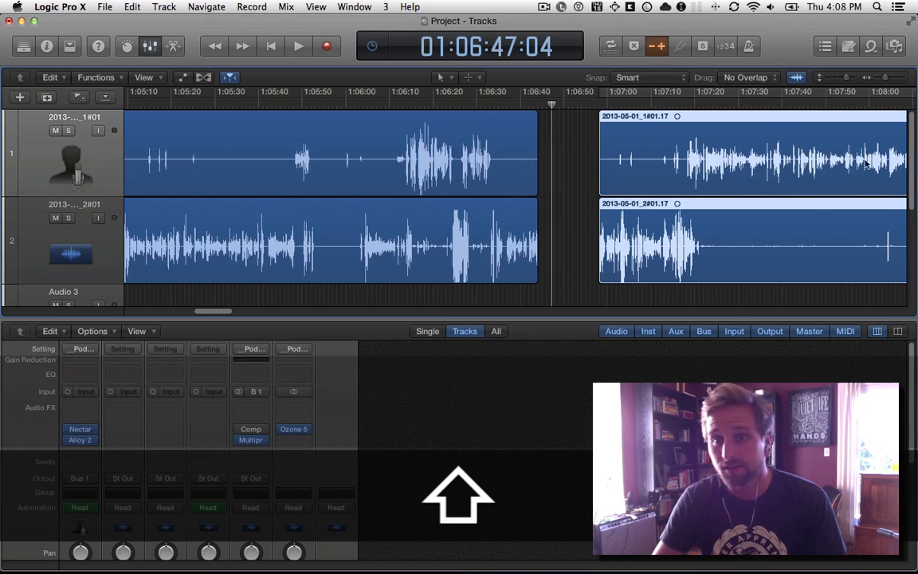
pyautogui.moveTo(817, 160); pyautogui.dragTo(755, 159)
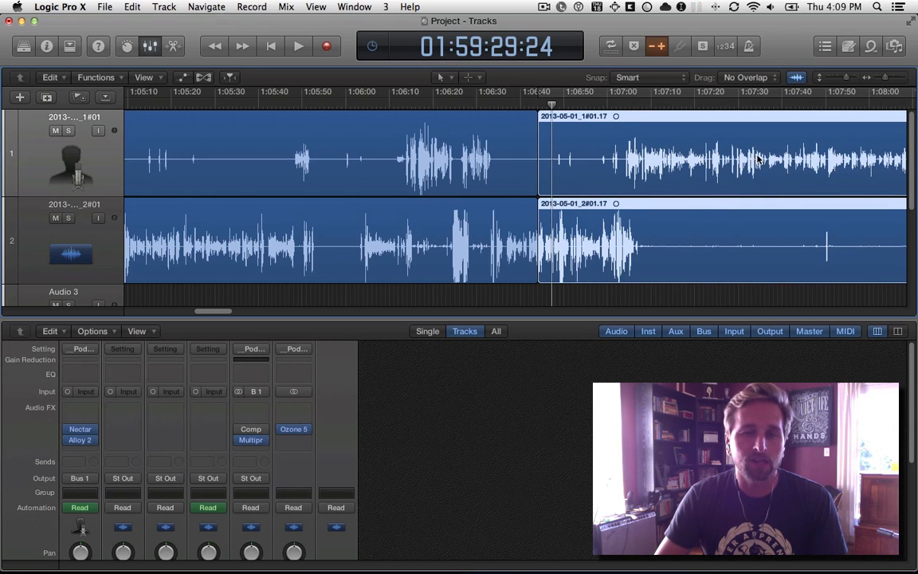
# Marquee-select both tracks from about 1:07:34 to 1:08:28 and delete that section.
pyautogui.hscroll(10, 757, 159)
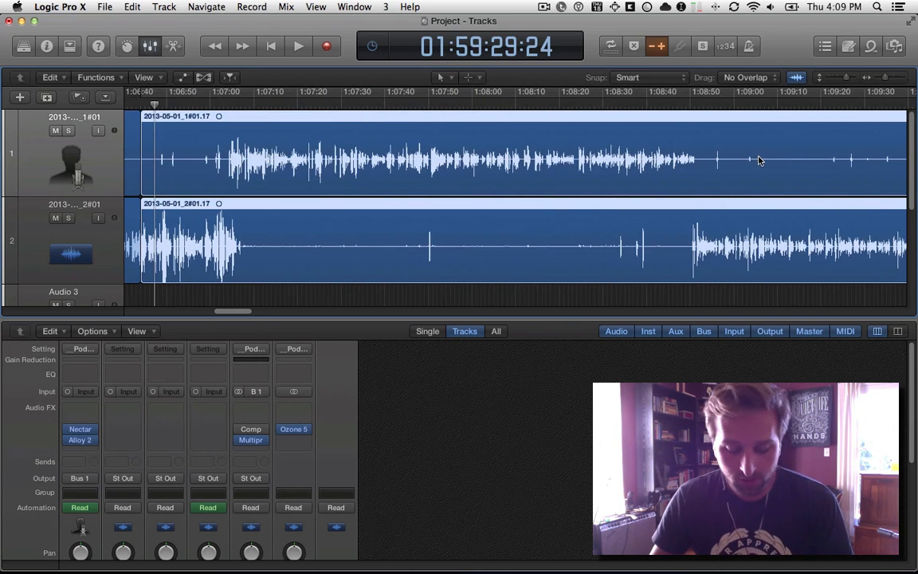
pyautogui.press('m')
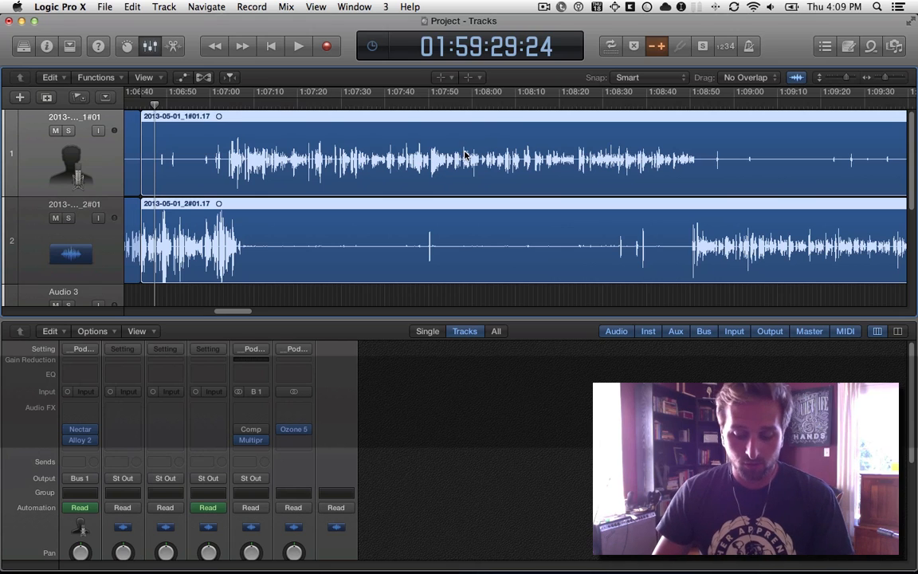
pyautogui.moveTo(359, 144); pyautogui.dragTo(599, 228)
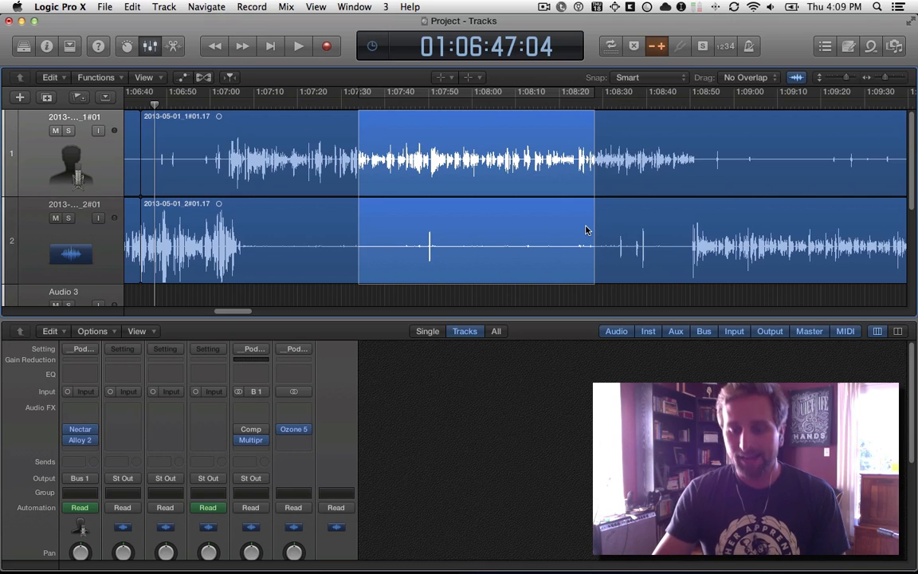
pyautogui.press('Delete')
# Select the regions after the new gap on both tracks with the Pointer tool and move them earlier to about 1:07:34.
pyautogui.press('a')
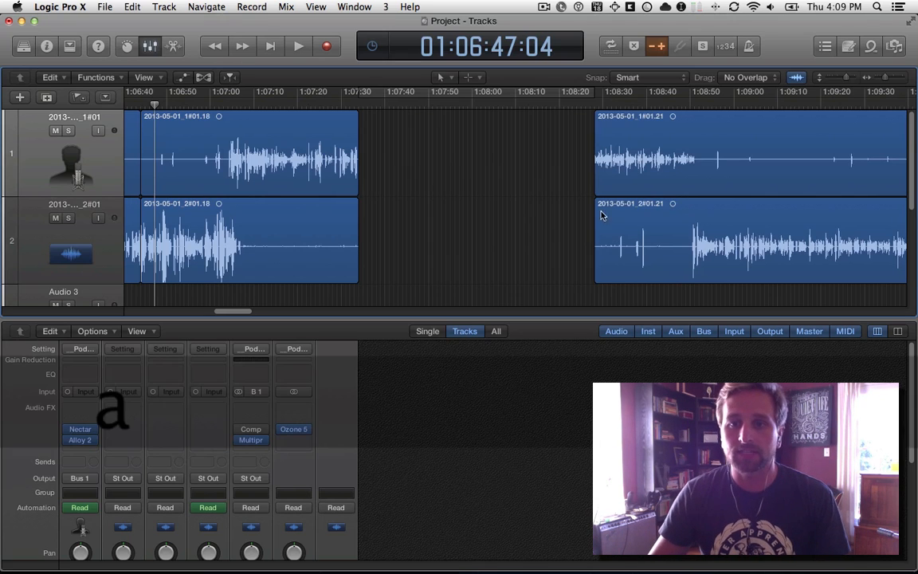
pyautogui.moveTo(565, 150); pyautogui.dragTo(639, 222)
pyautogui.moveTo(705, 168); pyautogui.dragTo(475, 164)
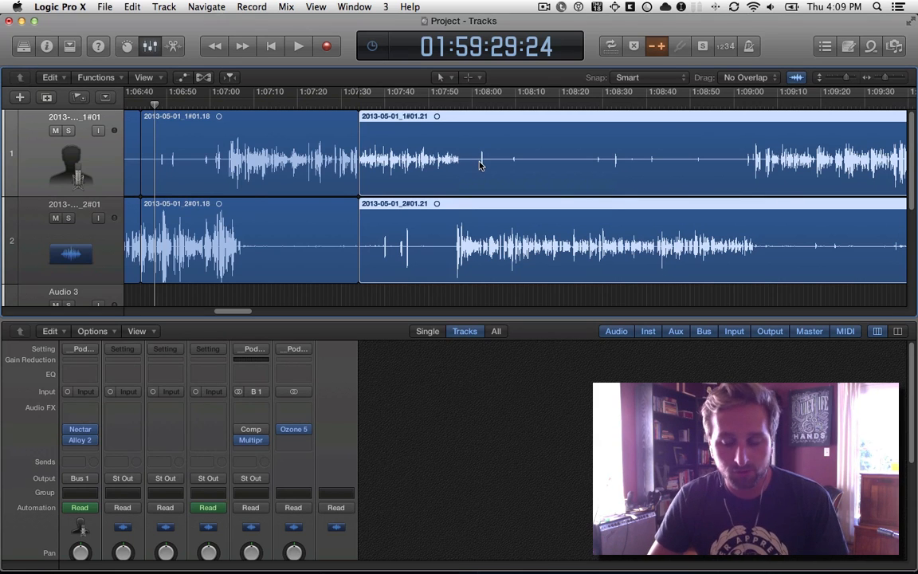
pyautogui.press('super+minus')
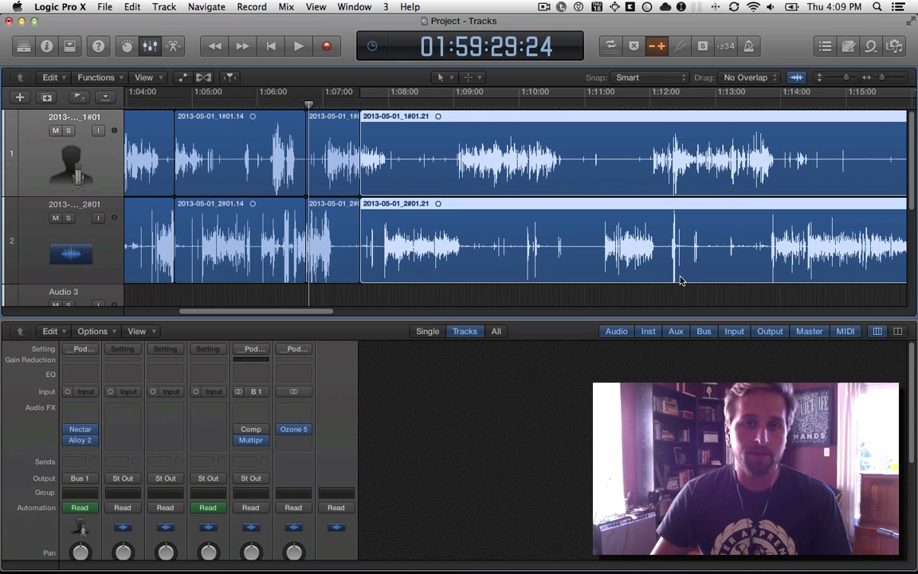
# Open the key command editor and search for "pointer".
pyautogui.click(62, 6)
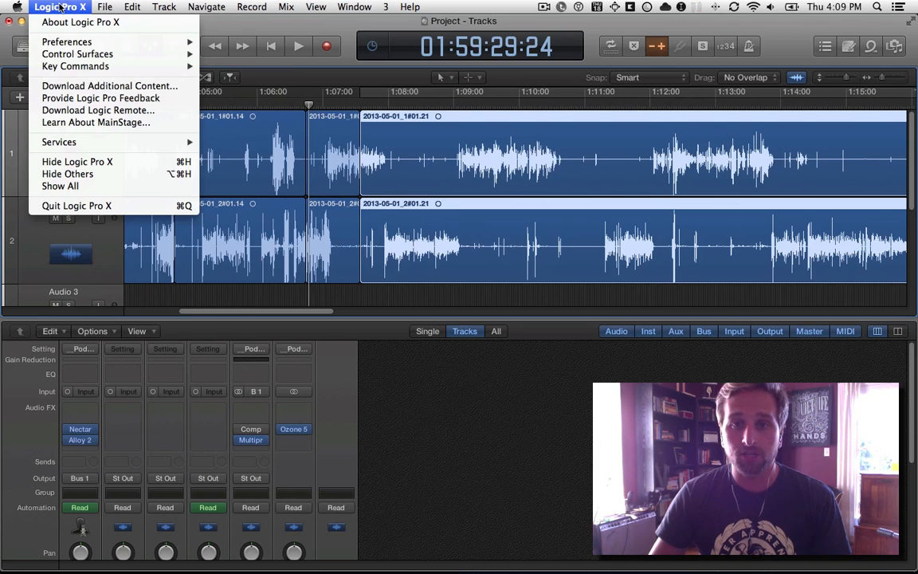
pyautogui.moveTo(75, 67)
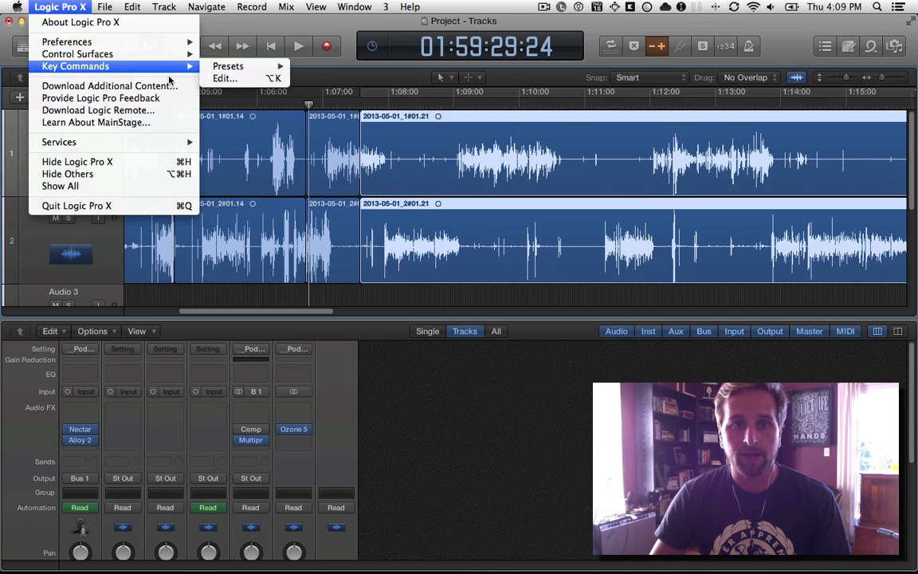
pyautogui.click(233, 79)
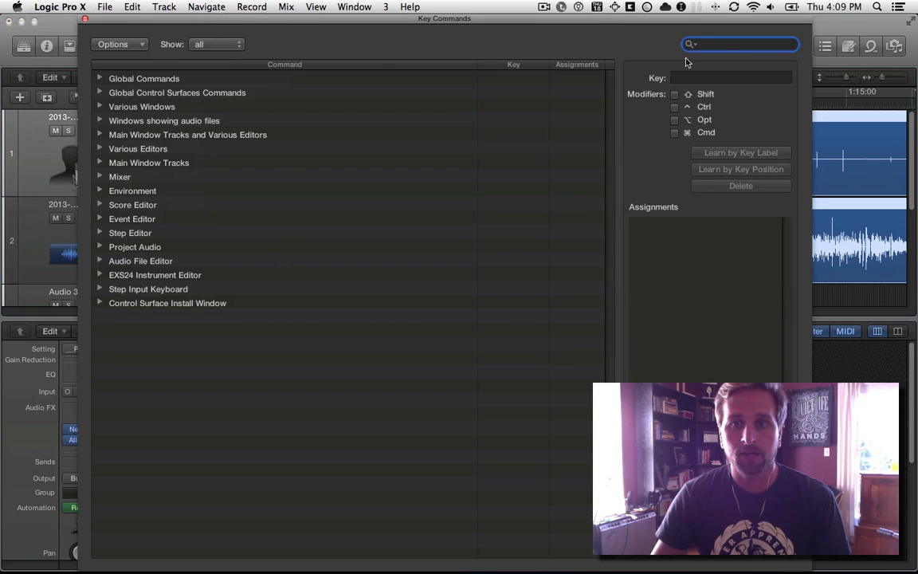
pyautogui.write('pointer')
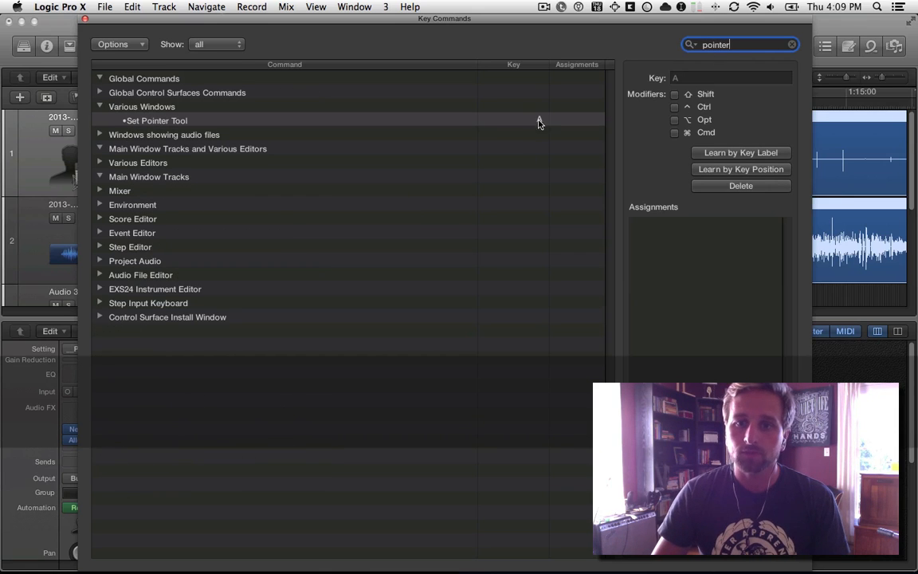
# Assign T to the Set Pointer Tool command, replacing the conflicting assignment, and restore its key to A.
pyautogui.click(741, 154)
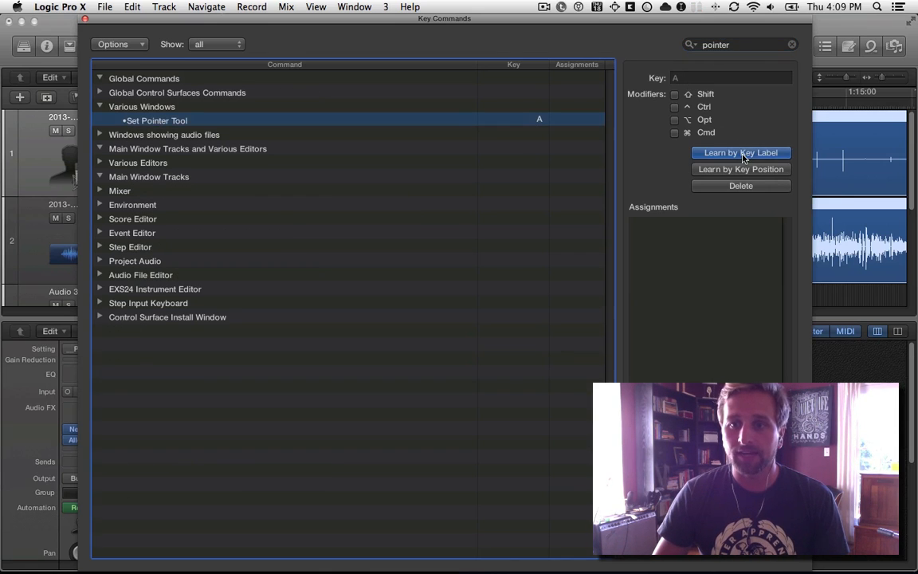
pyautogui.press('t')
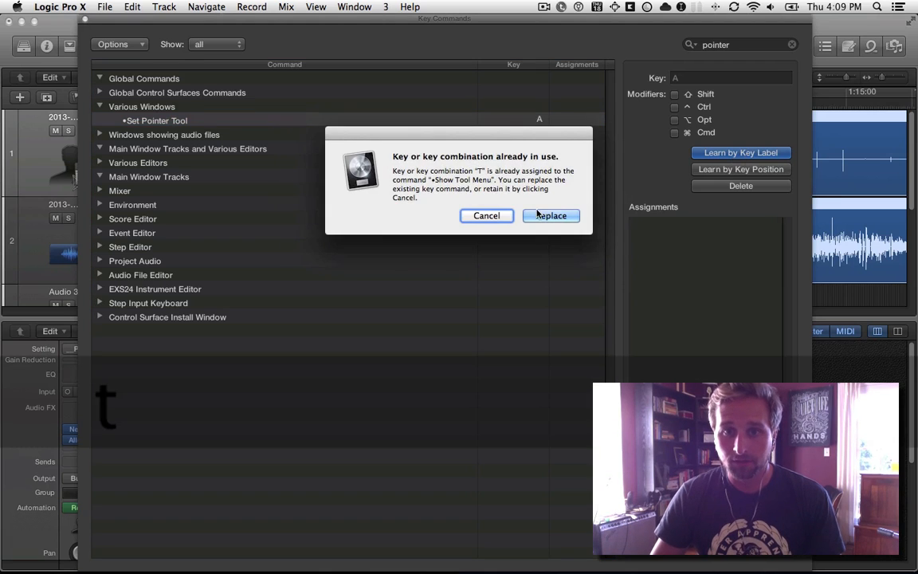
pyautogui.click(542, 214)
pyautogui.click(485, 237)
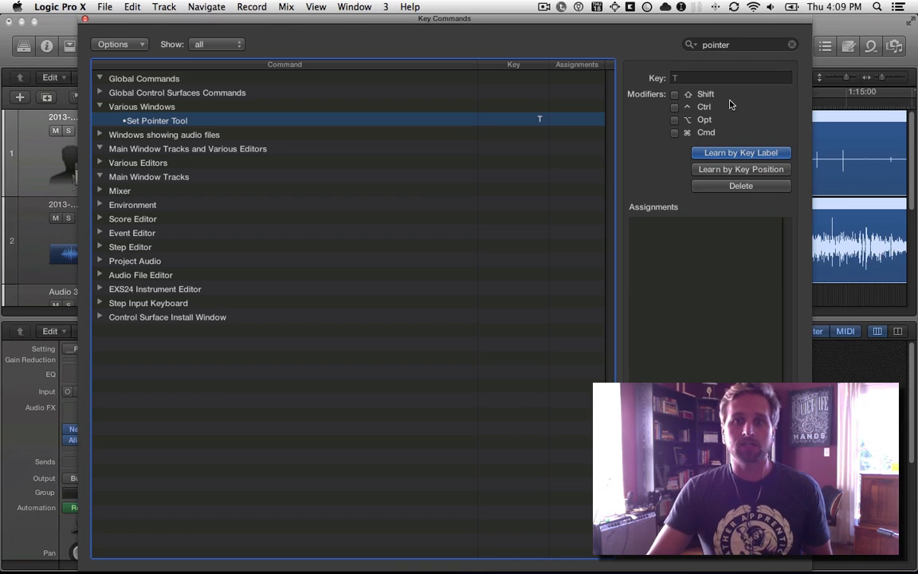
pyautogui.click(741, 155)
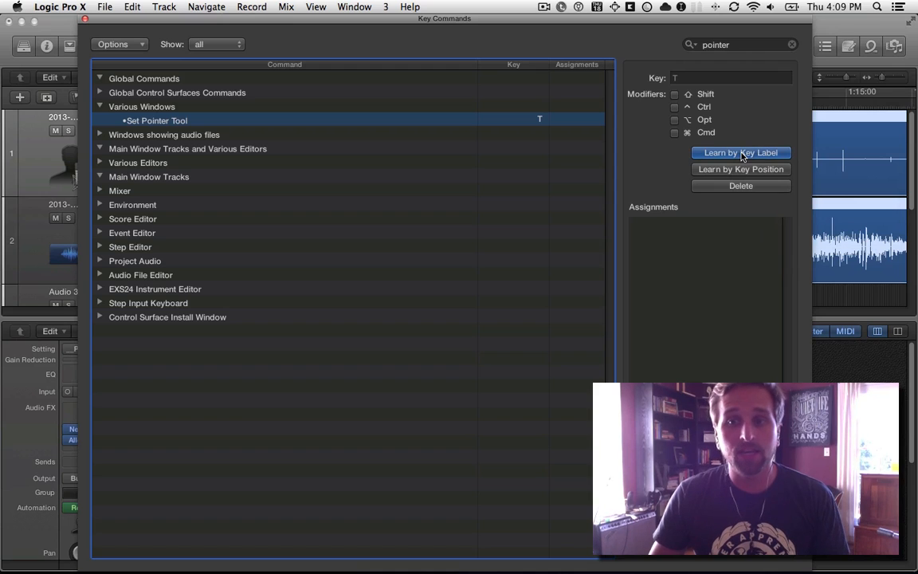
pyautogui.press('a')
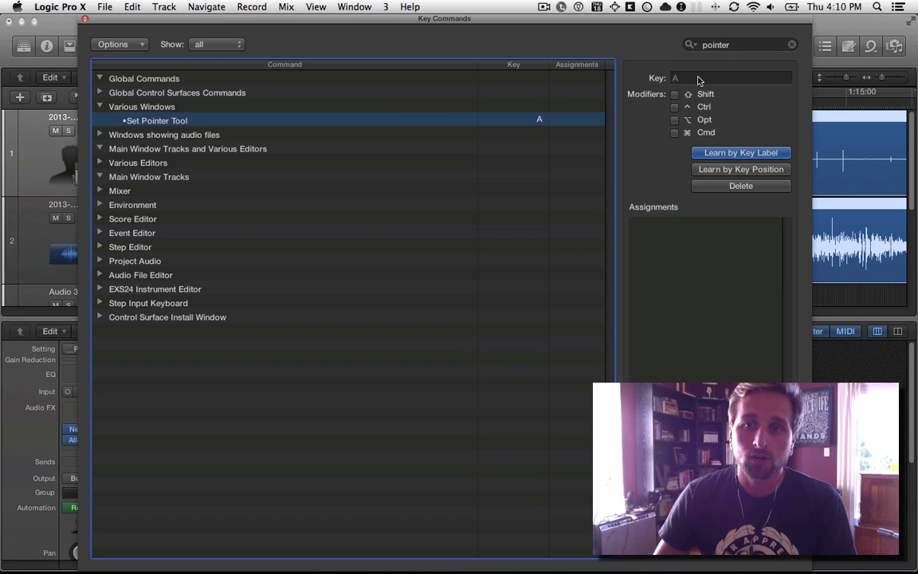
# Search the key commands for "blade", "scissor" and "marque" in turn.
pyautogui.doubleClick(715, 45)
pyautogui.write('bla')
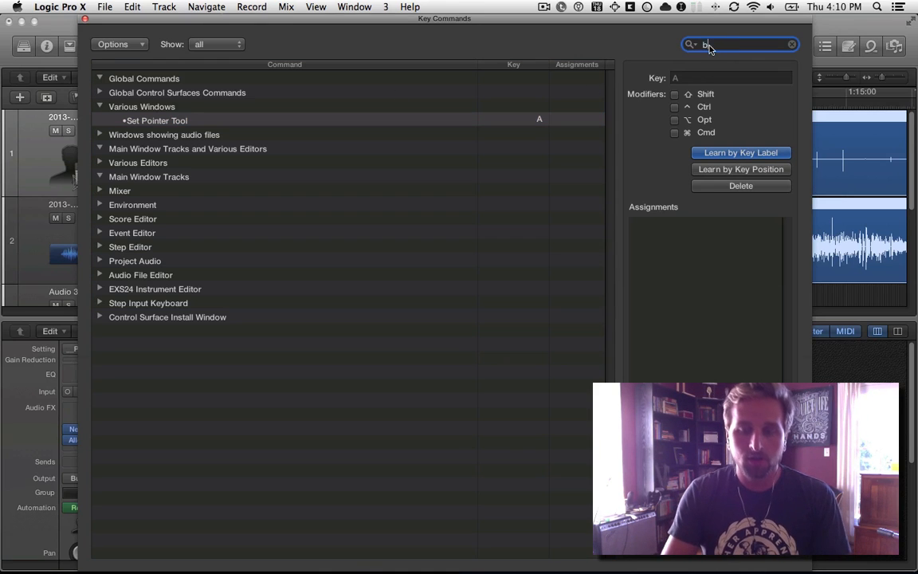
pyautogui.write('de')
pyautogui.press('cmd+a')
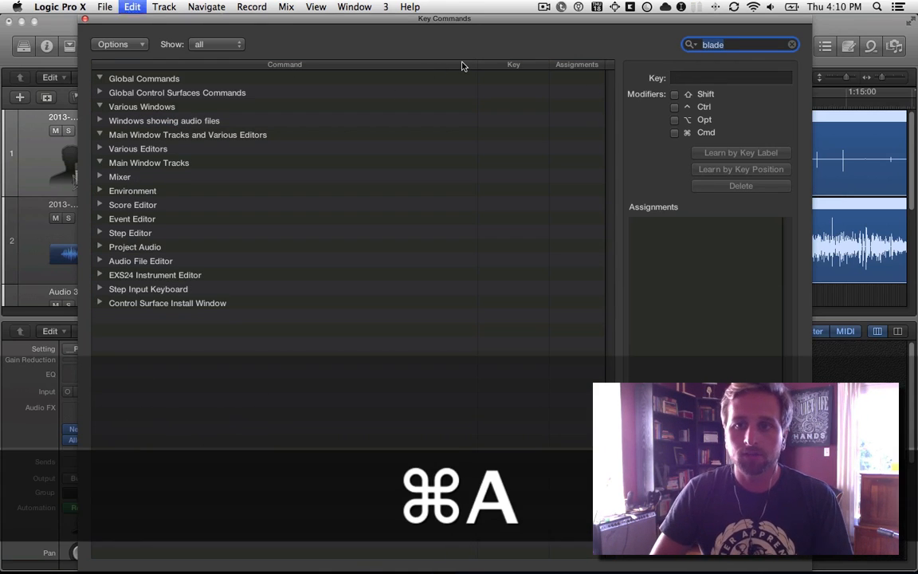
pyautogui.write('scissor')
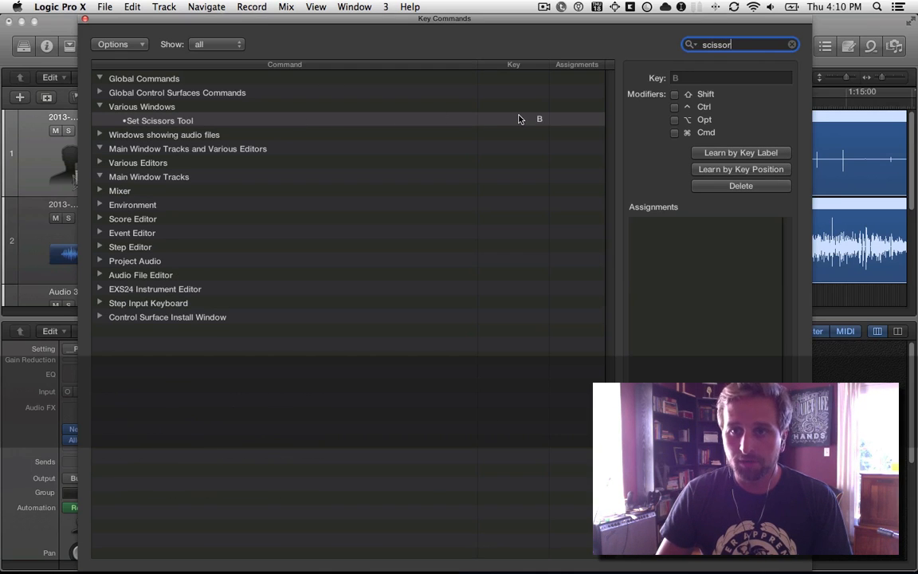
pyautogui.press('super+a')
pyautogui.write('marque')
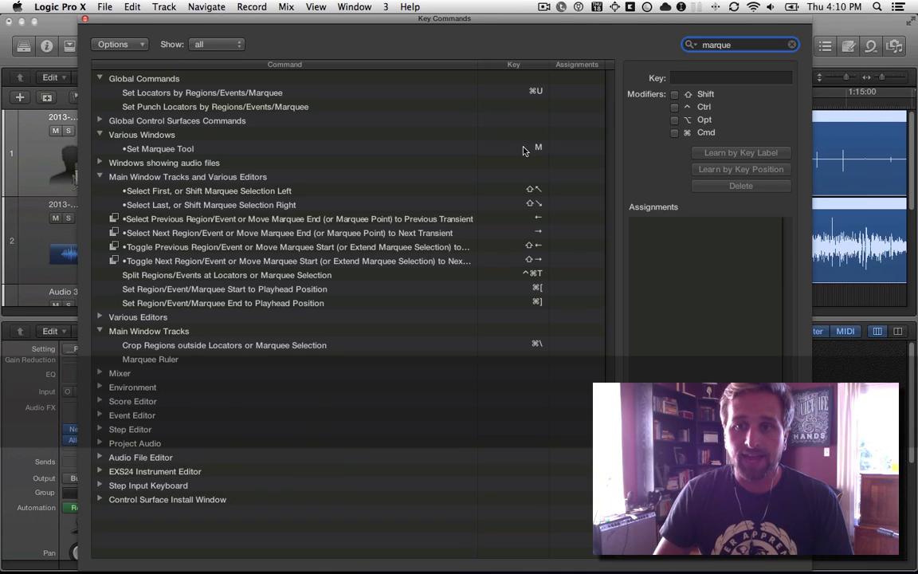
# Search the key commands for "fade" and close the key command editor.
pyautogui.press('super+a')
pyautogui.write('fade')
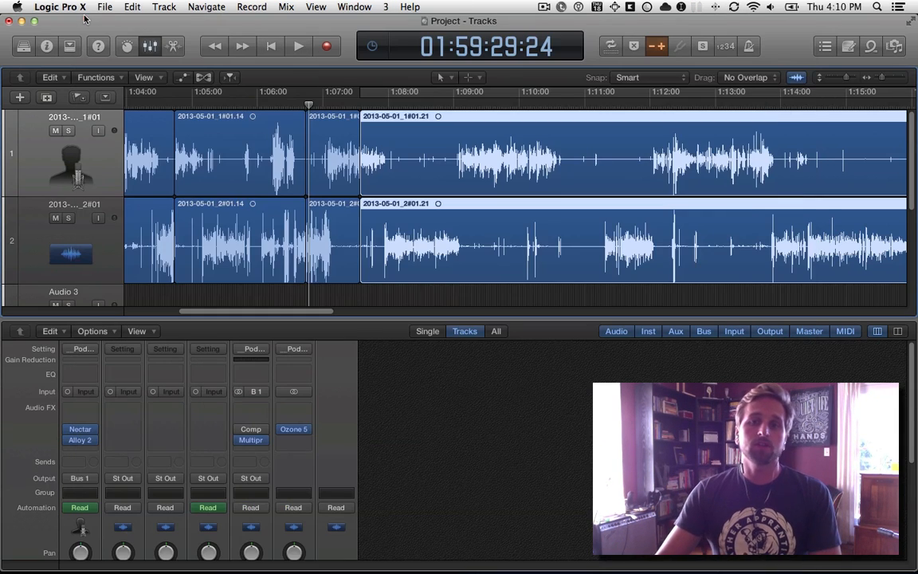
pyautogui.click(84, 19)
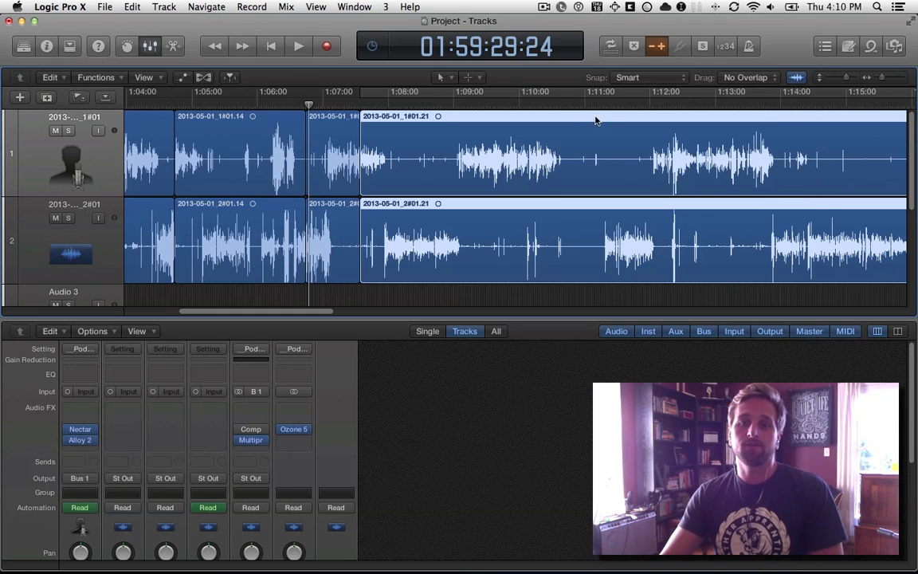
# Zoom the tracks area in and out horizontally, and do the same vertically.
pyautogui.hscroll(-10, 598, 123)
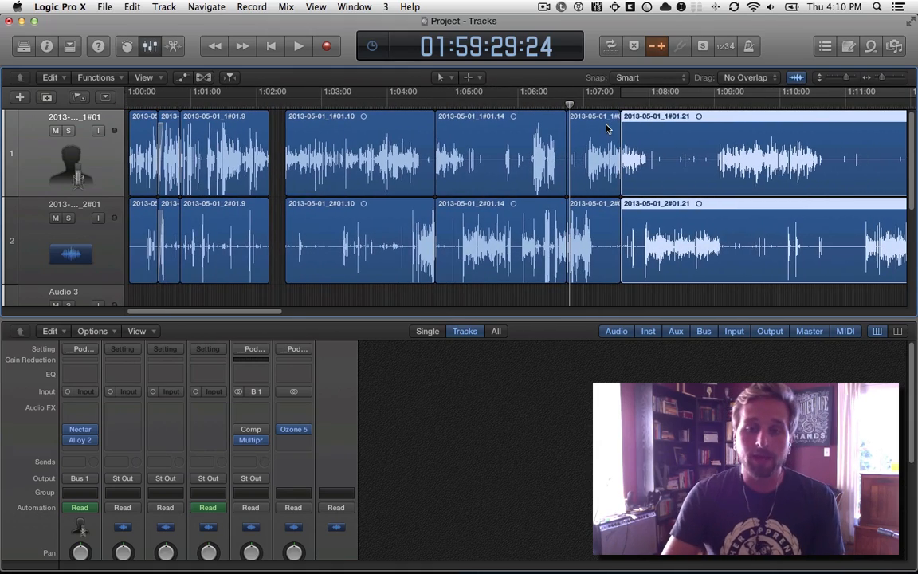
pyautogui.press('super+equal')
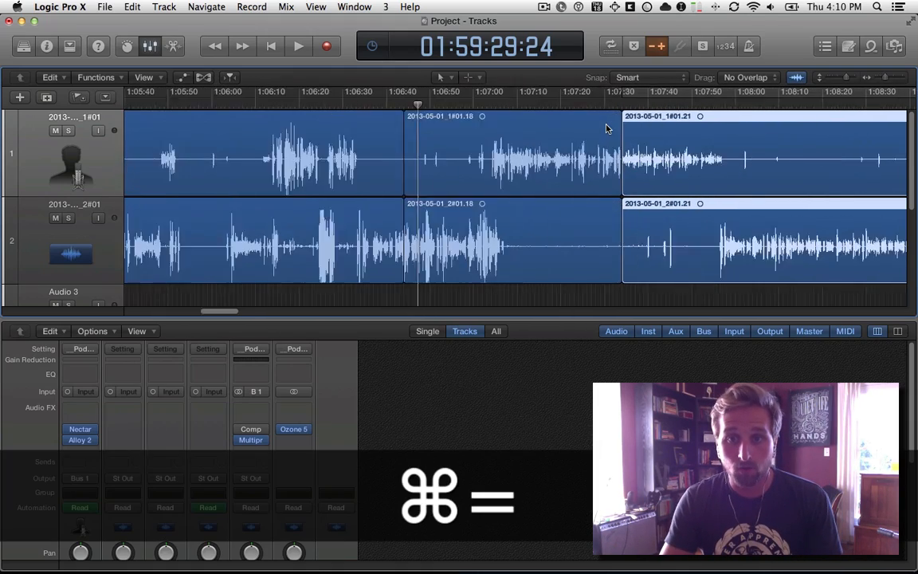
pyautogui.press('super+minus')
pyautogui.press('super+minus')
pyautogui.press('super+minus')
pyautogui.press('super+minus')
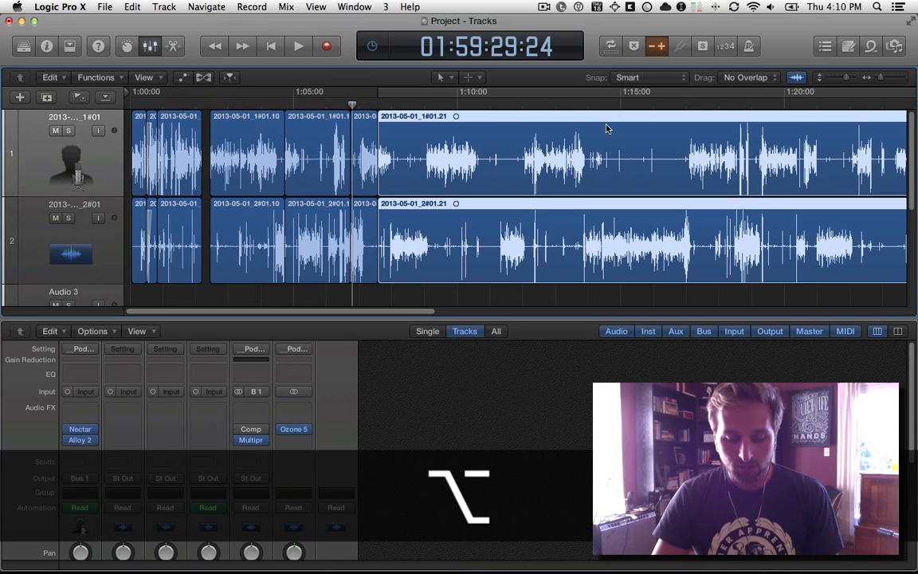
pyautogui.press('super+alt+equal')
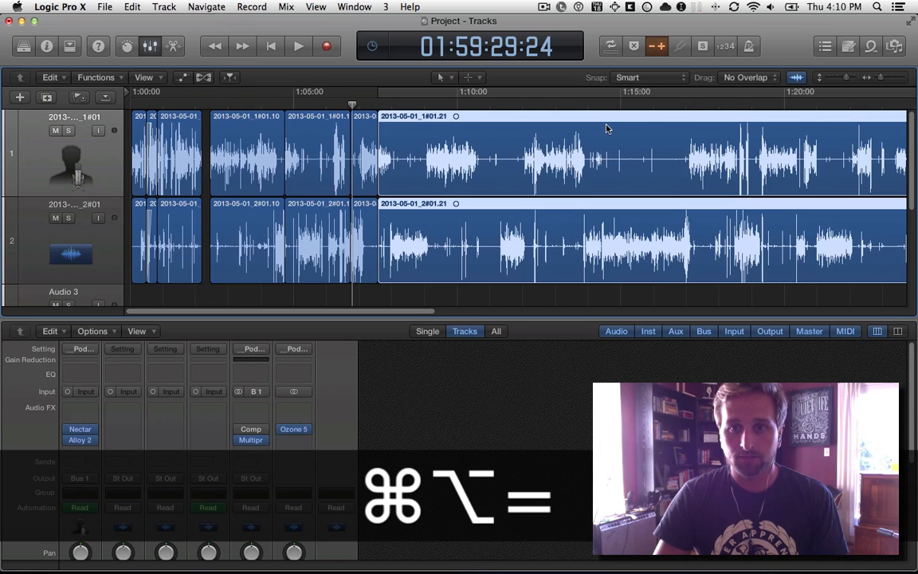
pyautogui.press('super+alt+minus')
pyautogui.press('super+alt+equal')
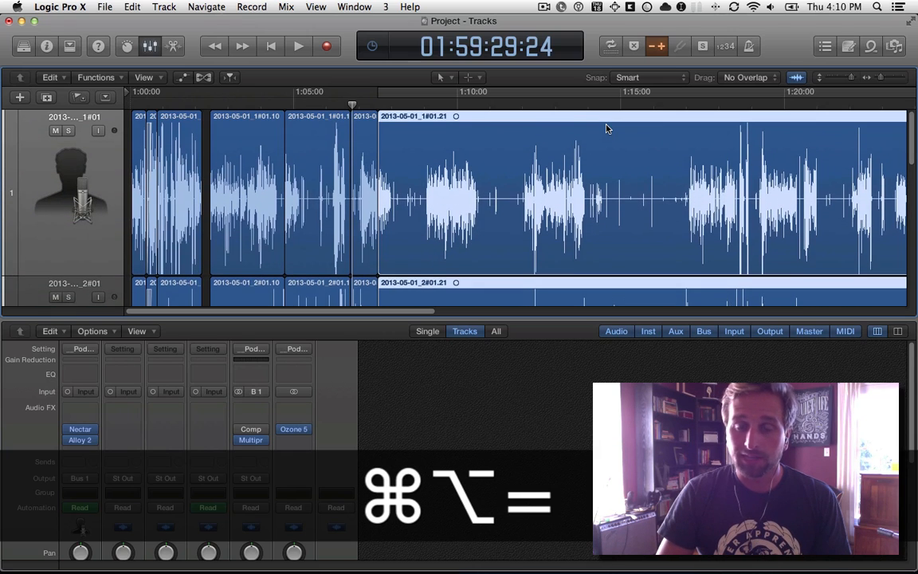
pyautogui.press('super+alt+minus')
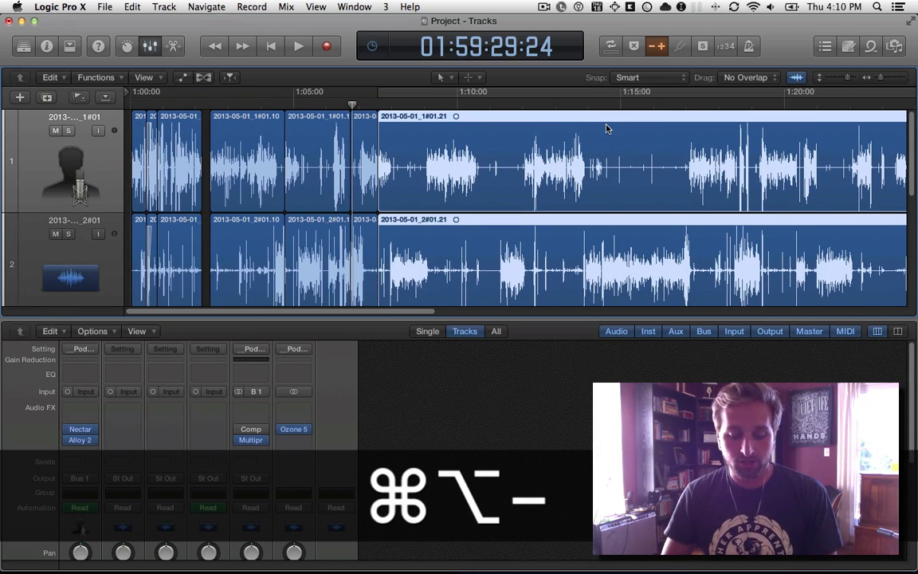
# Toggle the zoom between the selected long regions and all contents, ending zoomed to the last region on track 2.
pyautogui.hotkey('shift', 'z')
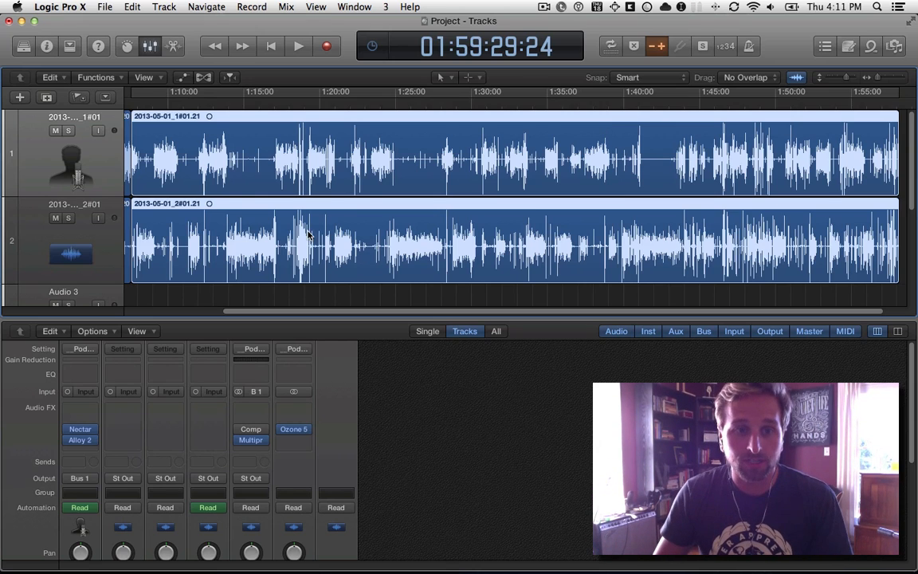
pyautogui.click(260, 300)
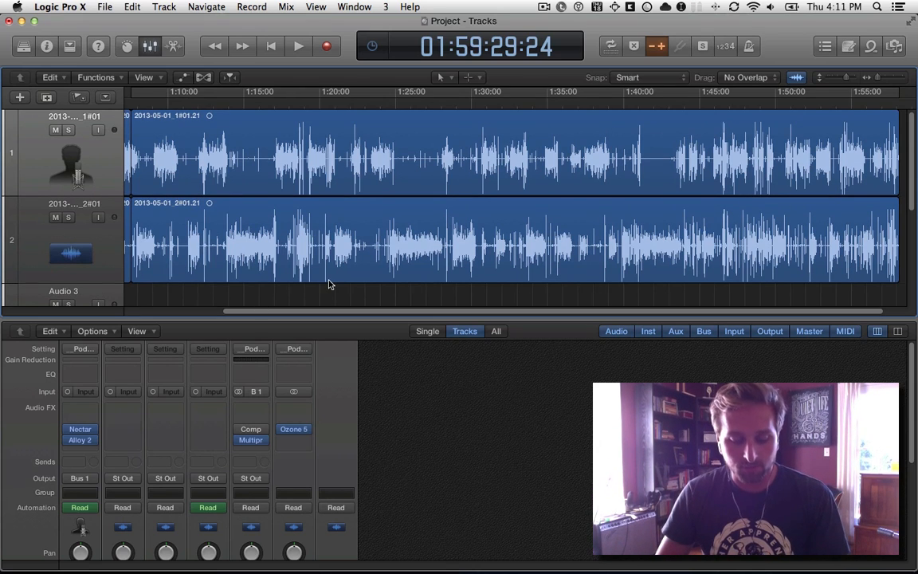
pyautogui.hotkey('shift', 'z')
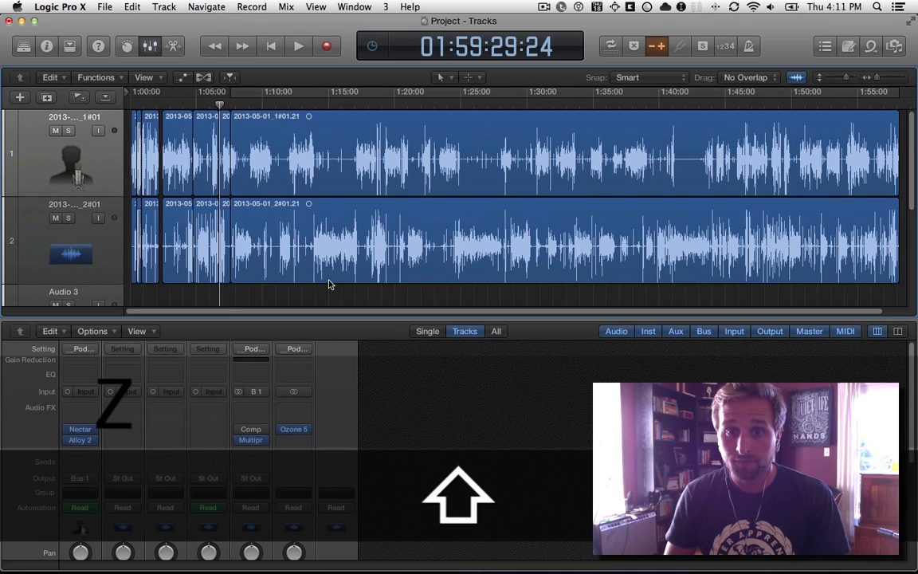
pyautogui.click(358, 263)
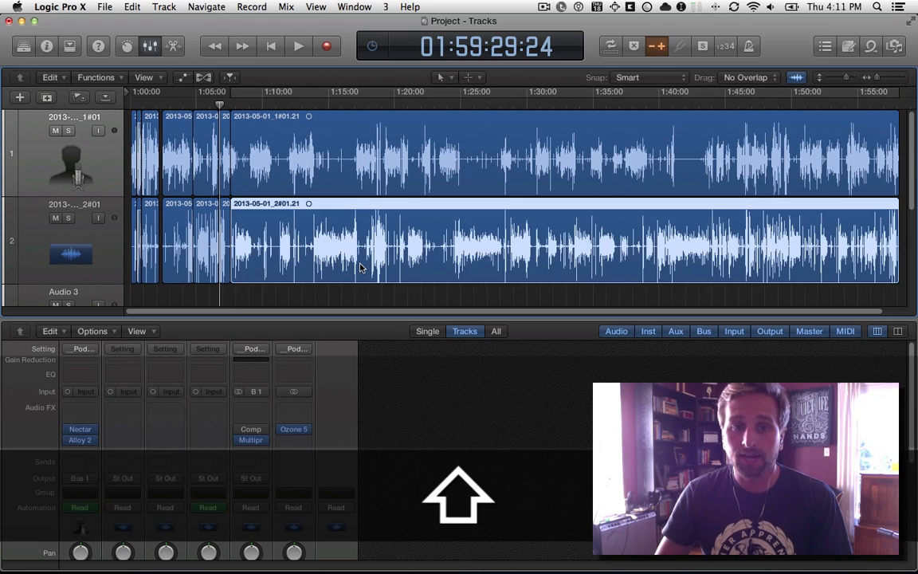
pyautogui.press('z')
pyautogui.scroll(5, 451, 255)
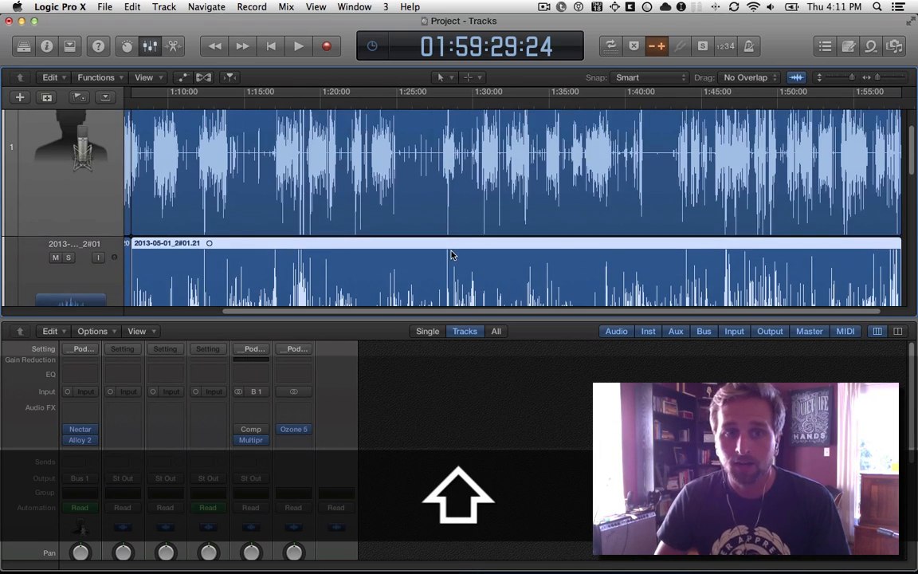
# Select the short region at the playhead on track 1, try the zoom toggle, and zoom out horizontally and vertically.
pyautogui.click(185, 204)
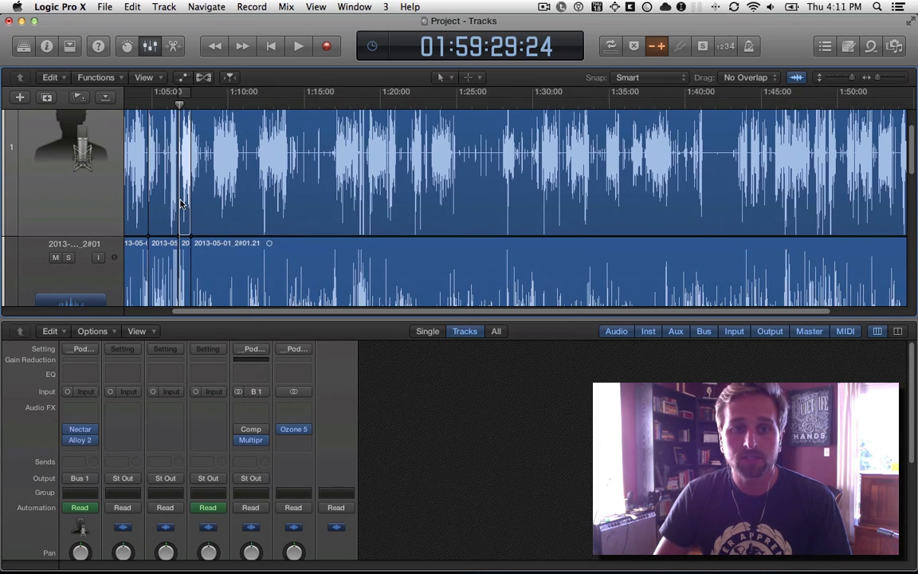
pyautogui.hotkey('shift', 'z')
pyautogui.press('z')
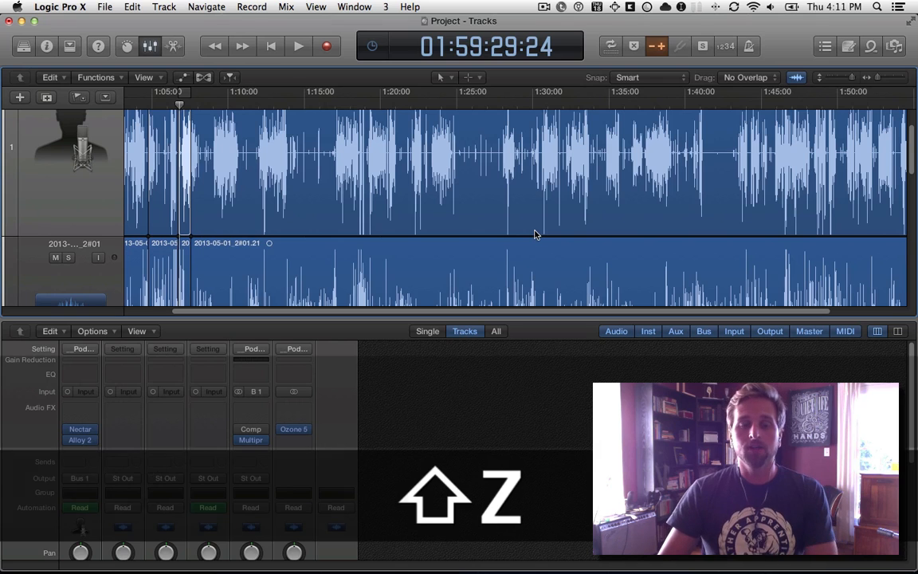
pyautogui.hotkey('ctrl', '-')
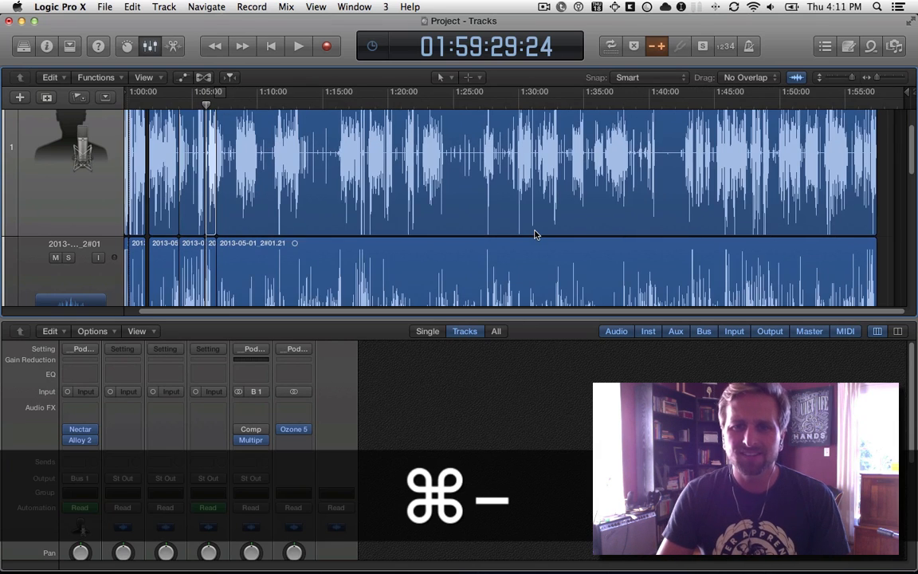
pyautogui.hotkey('ctrl', 'alt', '-')
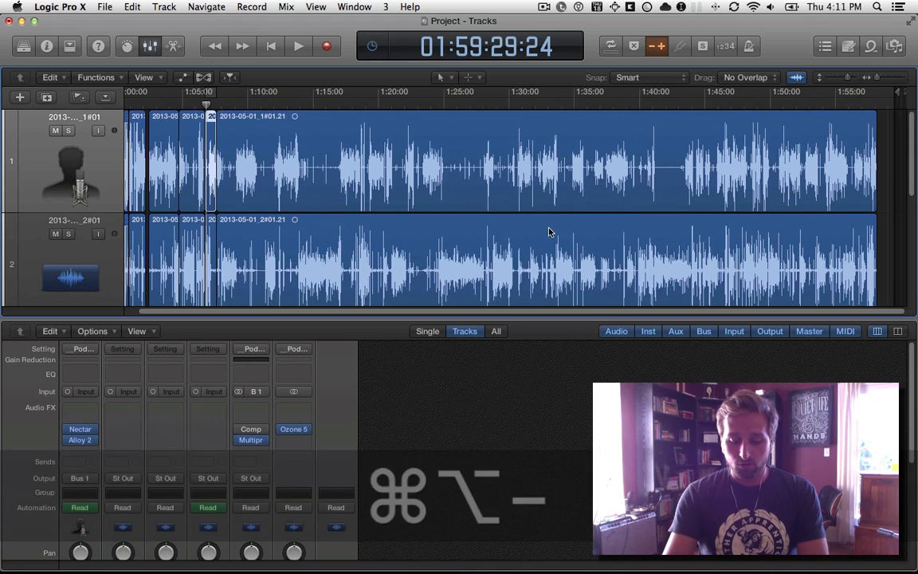
# Search the key command editor for "zoom" and "toggle zoom", and close it.
pyautogui.hotkey('alt', 'k')
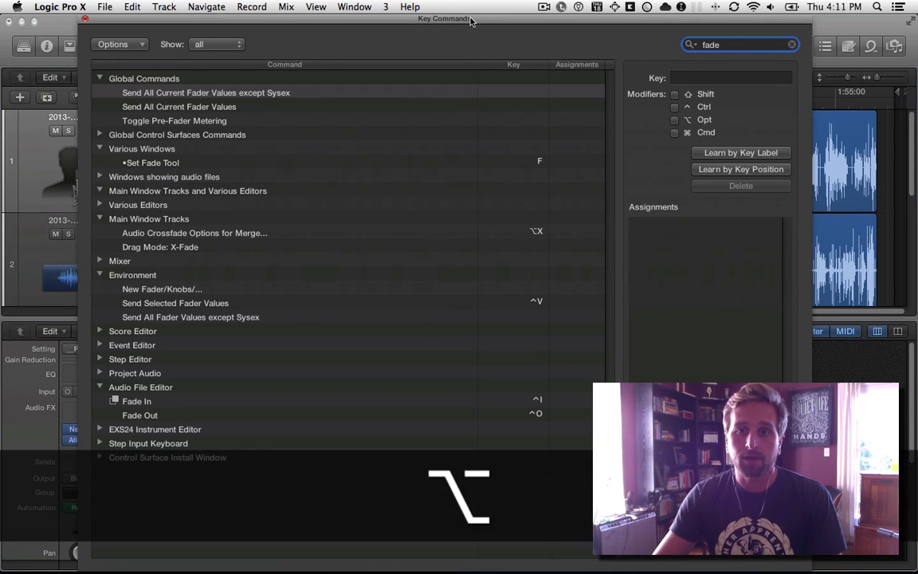
pyautogui.moveTo(425, 18); pyautogui.dragTo(458, 18)
pyautogui.moveTo(761, 46); pyautogui.dragTo(743, 32)
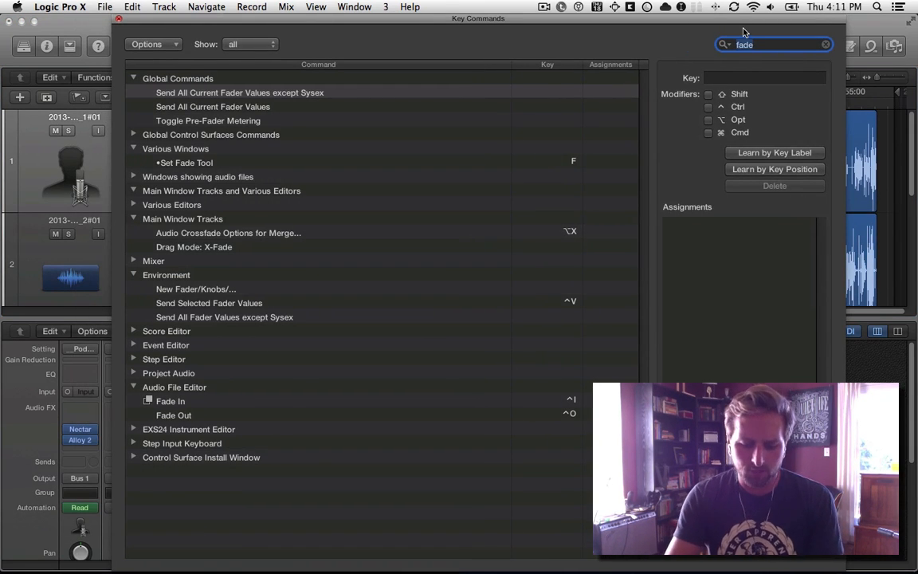
pyautogui.write('zoom')
pyautogui.press('super+a')
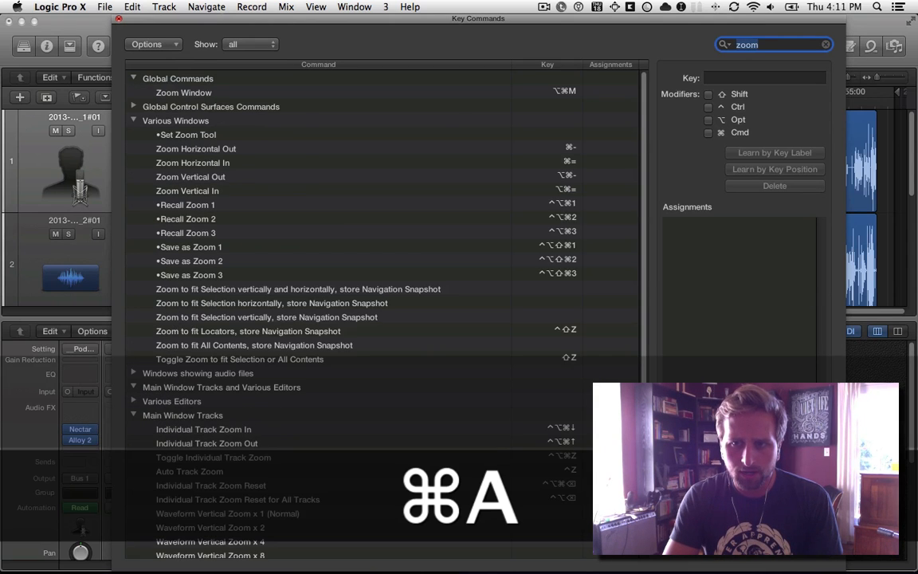
pyautogui.write('toggle zoom')
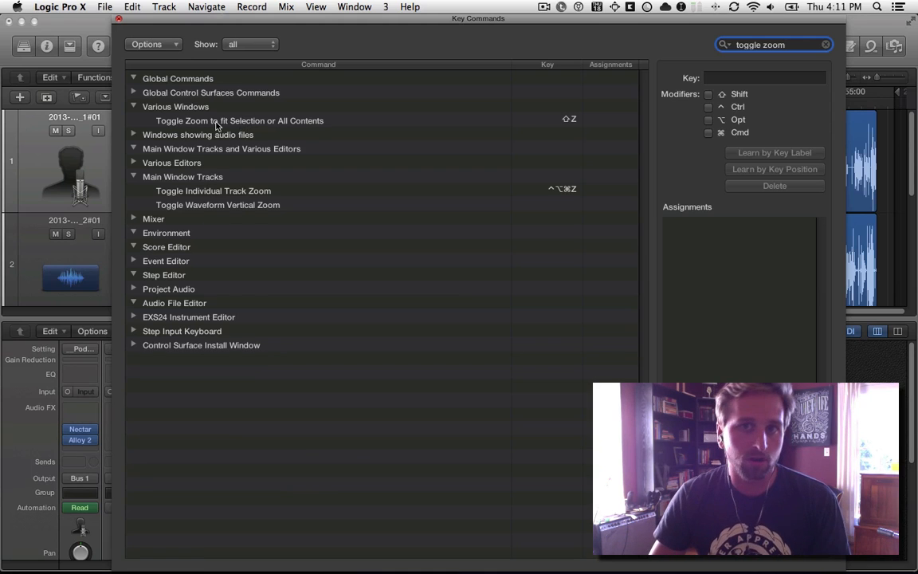
pyautogui.click(119, 21)
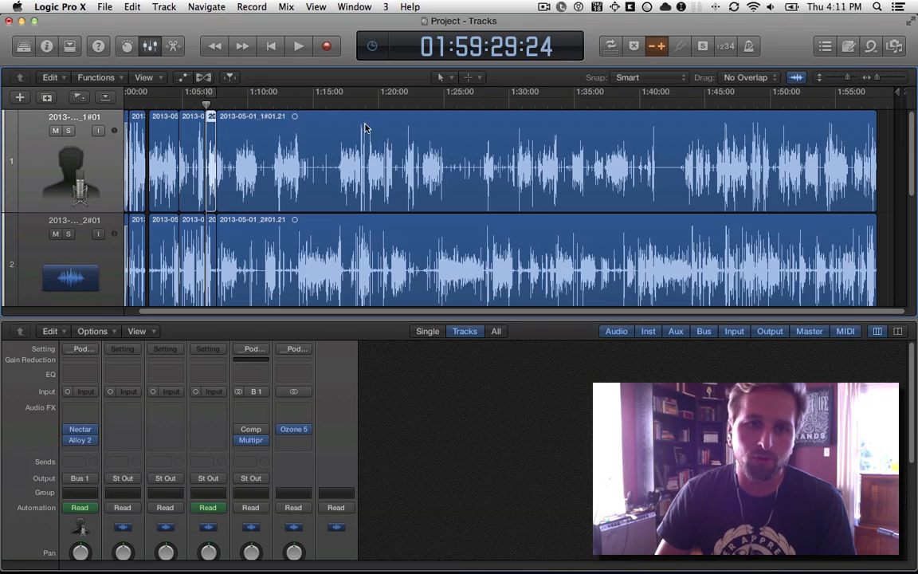
# Consult the key command notes in TextMate and look up "toggle zoom" again in Logic Pro X's key command editor.
pyautogui.press('super+Tab')
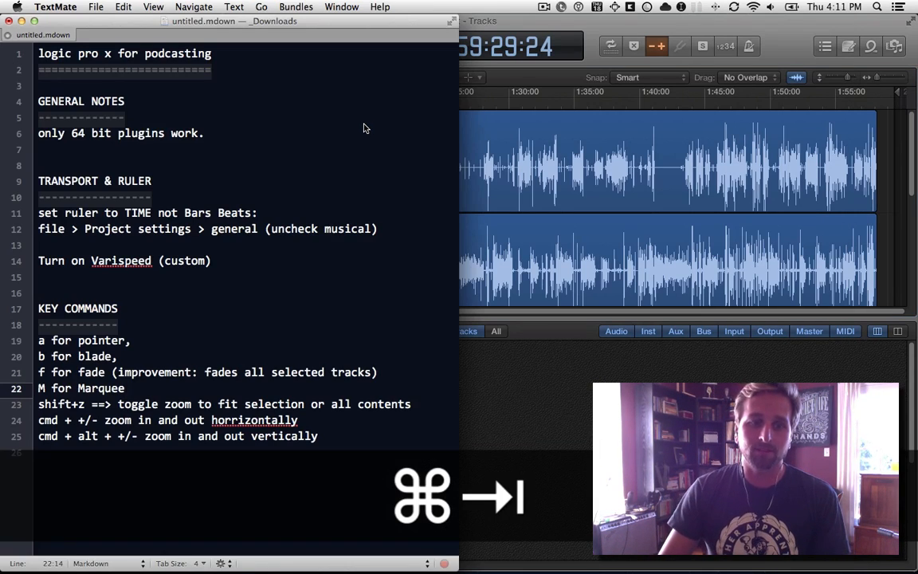
pyautogui.press('super+Tab')
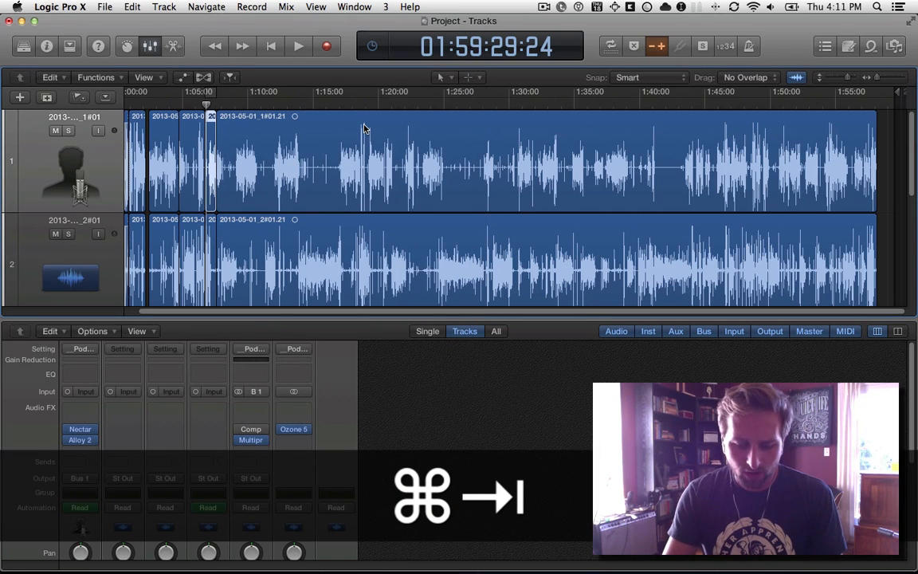
pyautogui.press('ctrl')
pyautogui.press('alt')
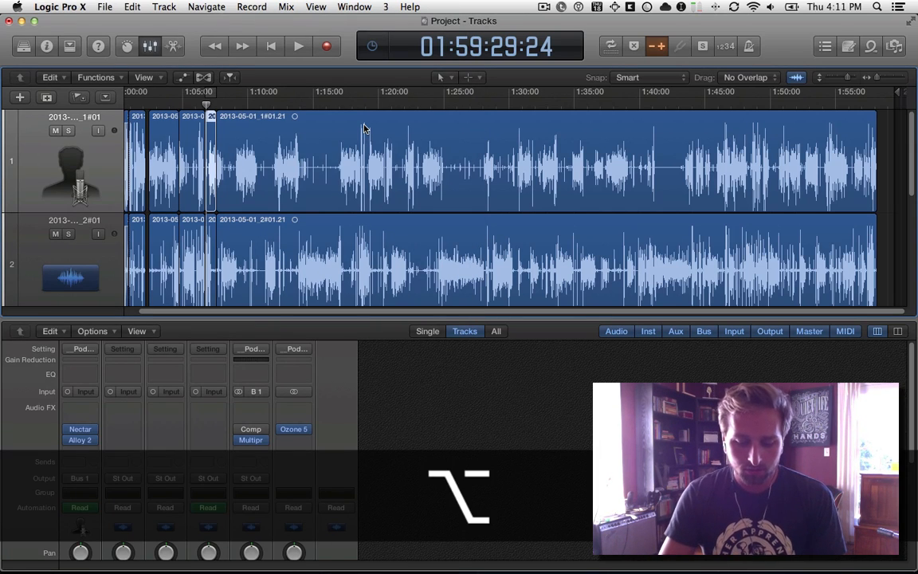
pyautogui.hotkey('alt', 'k')
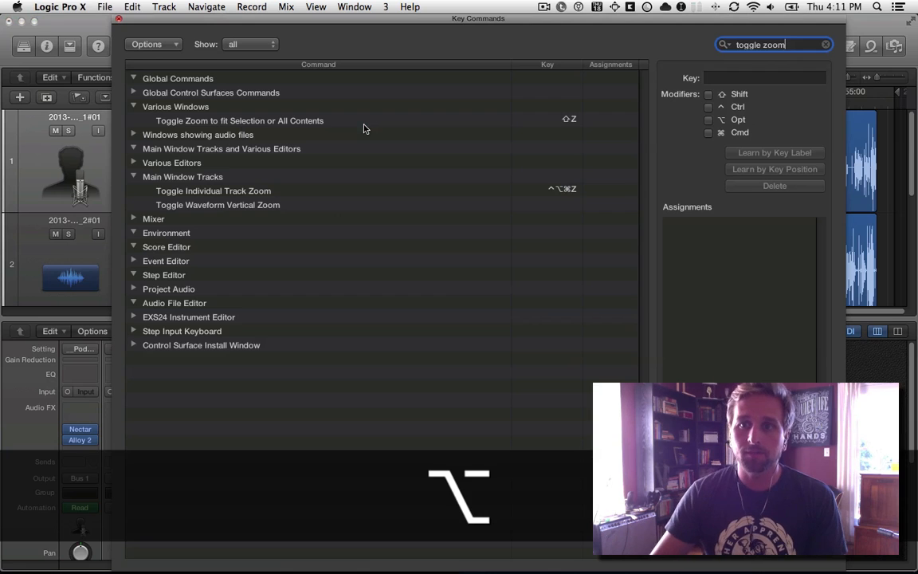
pyautogui.press('super+a')
pyautogui.write('toggle zoom')
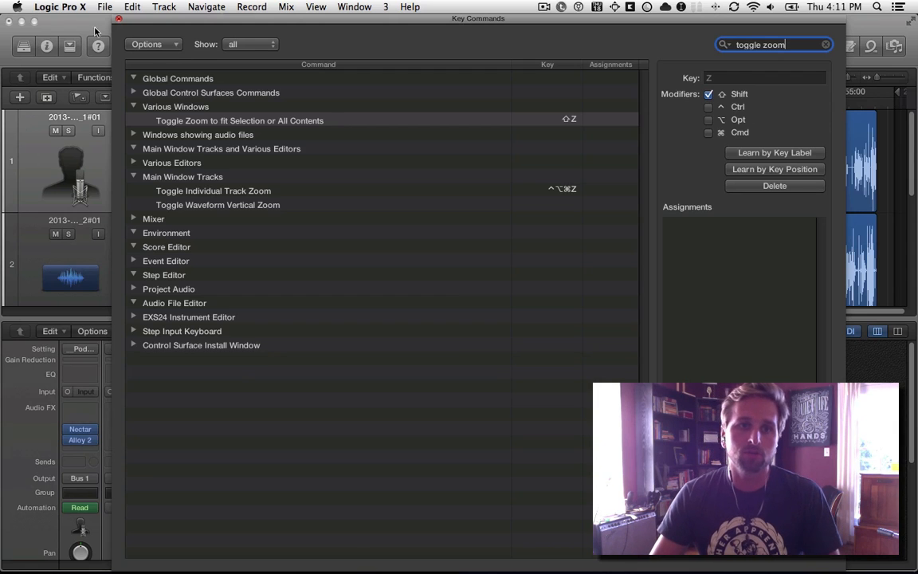
pyautogui.click(118, 18)
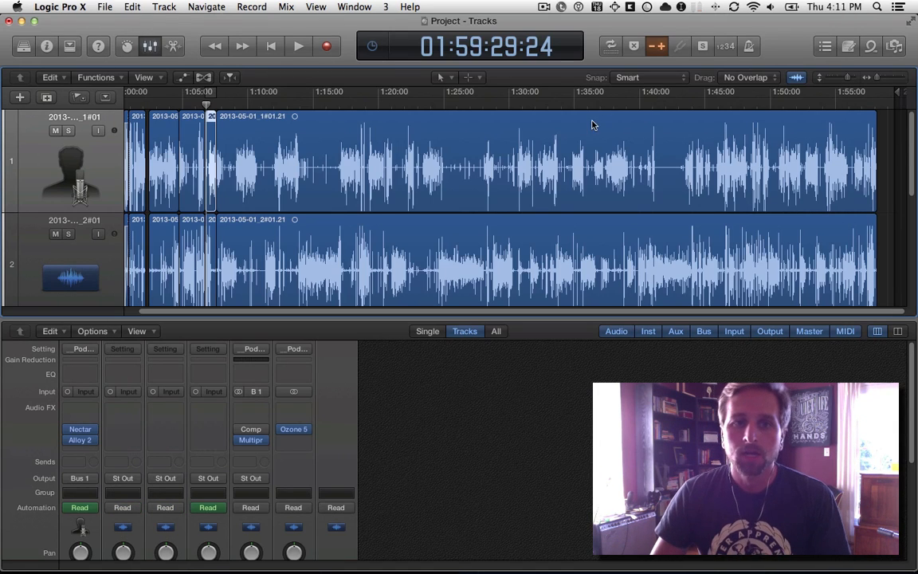
# Switch to TextMate, highlight the key command notes from the pointer line to the vertical zoom line, and return to Logic Pro X.
pyautogui.press('super+Tab')
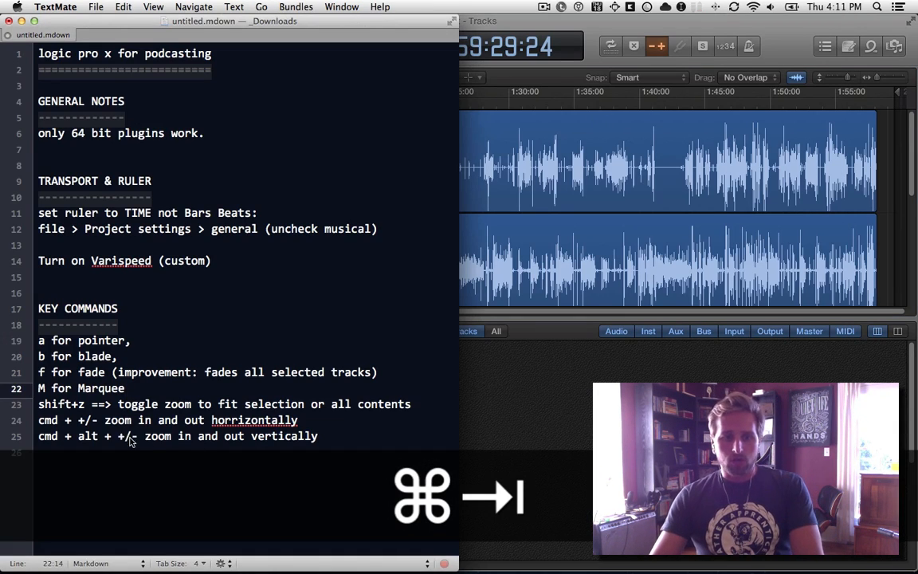
pyautogui.moveTo(151, 439); pyautogui.dragTo(4, 341)
pyautogui.press('super+Tab')
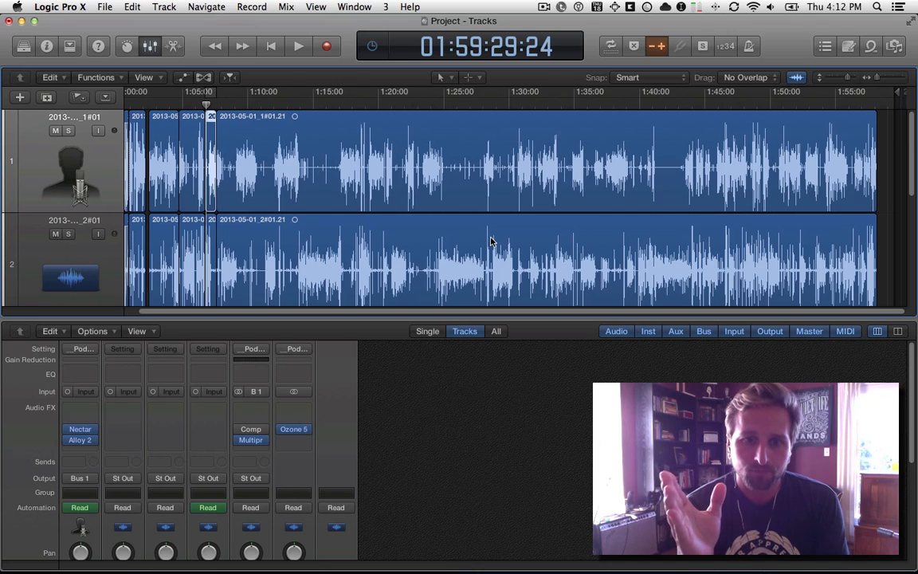
# Hide and show the mixer repeatedly, leaving it open at the channel faders.
pyautogui.press('super+2')
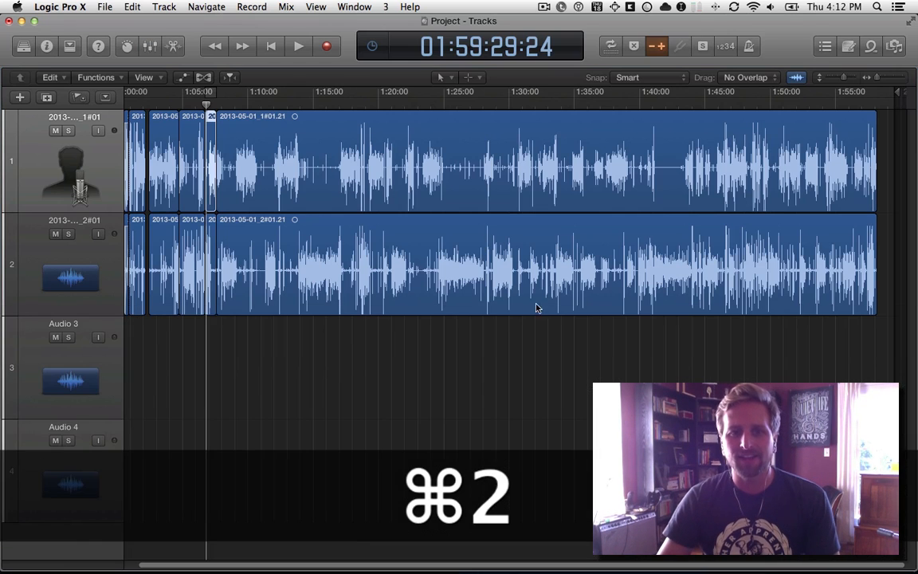
pyautogui.press('super+2')
pyautogui.press('super+2')
pyautogui.press('super+2')
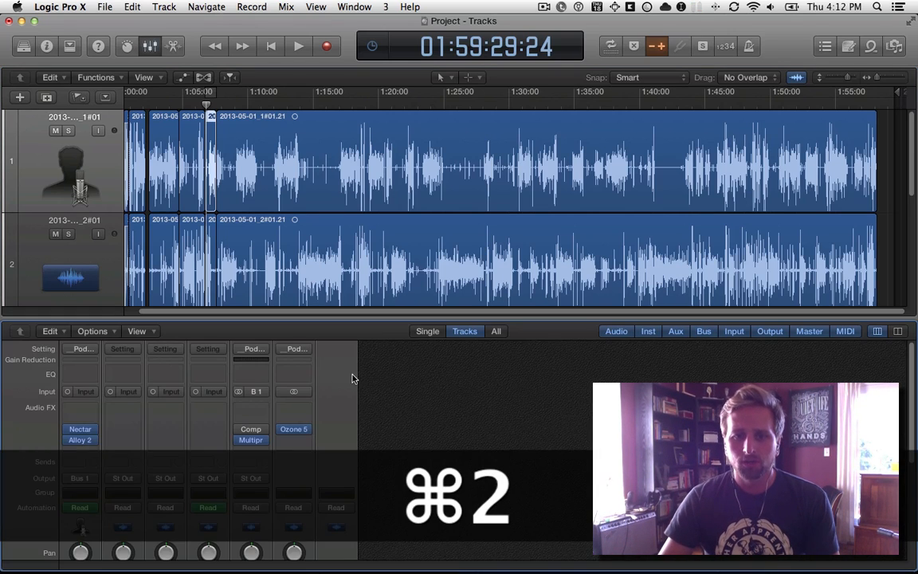
pyautogui.scroll(-5, 353, 379)
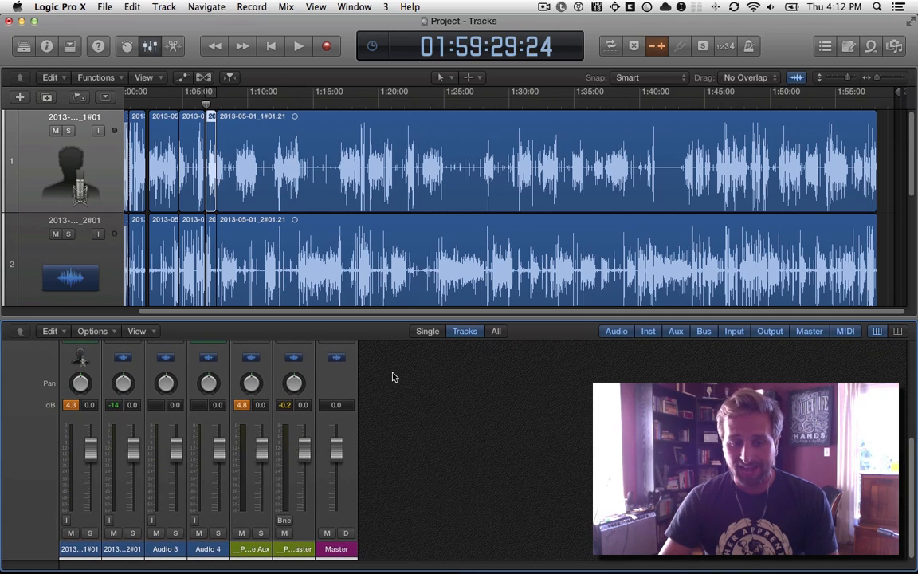
# Show the Smart Controls, the mixer and the audio track editor in turn below the tracks.
pyautogui.click(128, 46)
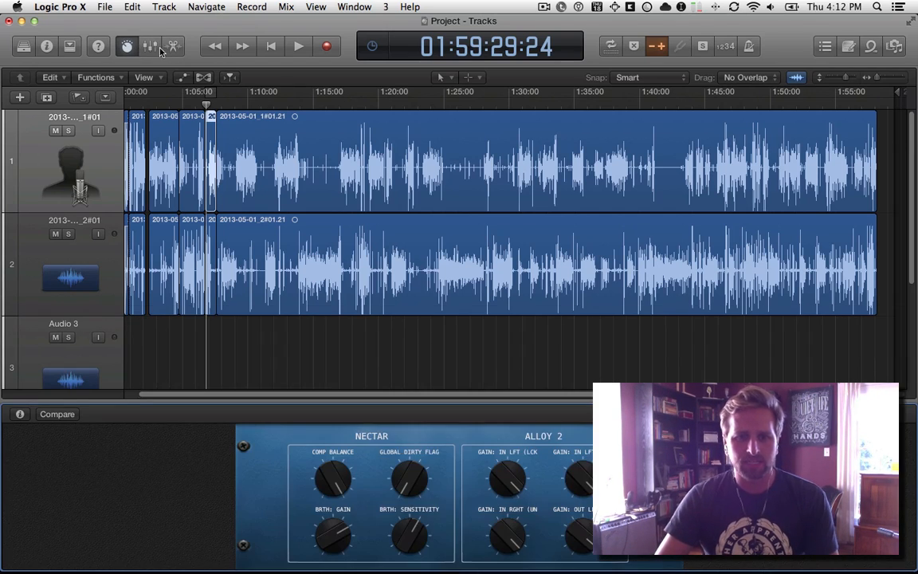
pyautogui.click(150, 46)
pyautogui.click(173, 46)
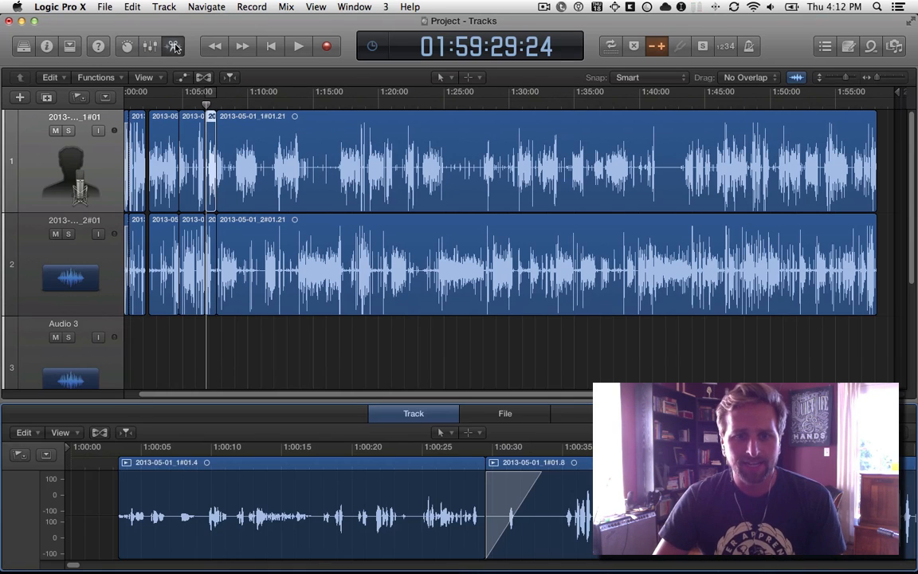
# Replace the audio track editor with the mixer, then hide and show the mixer repeatedly, leaving it open below the tracks.
pyautogui.click(150, 46)
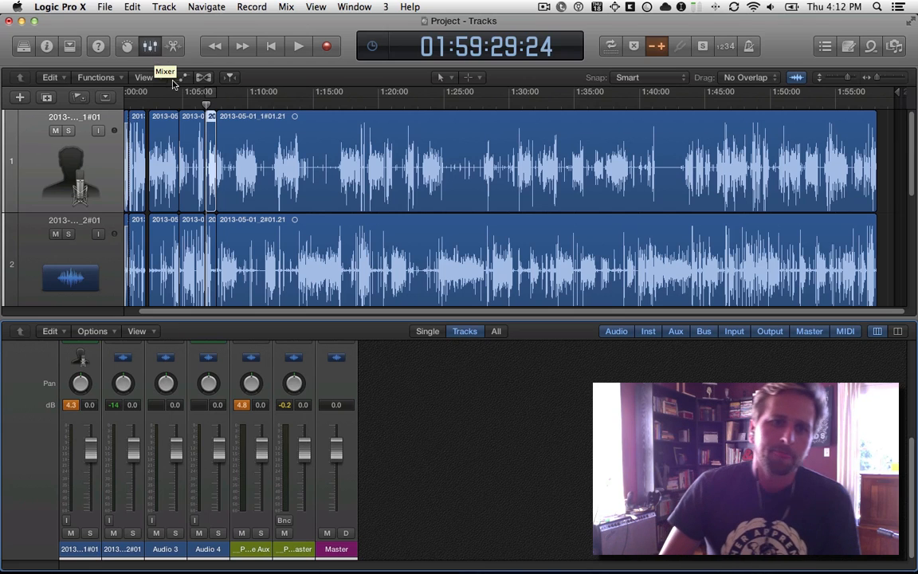
pyautogui.press('super+2')
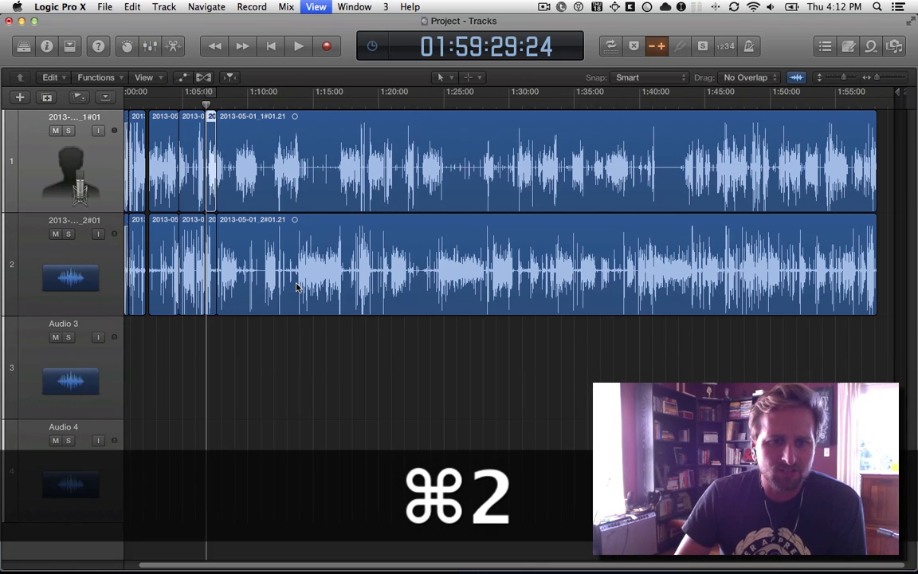
pyautogui.press('super+2')
pyautogui.press('super+2')
pyautogui.press('super+2')
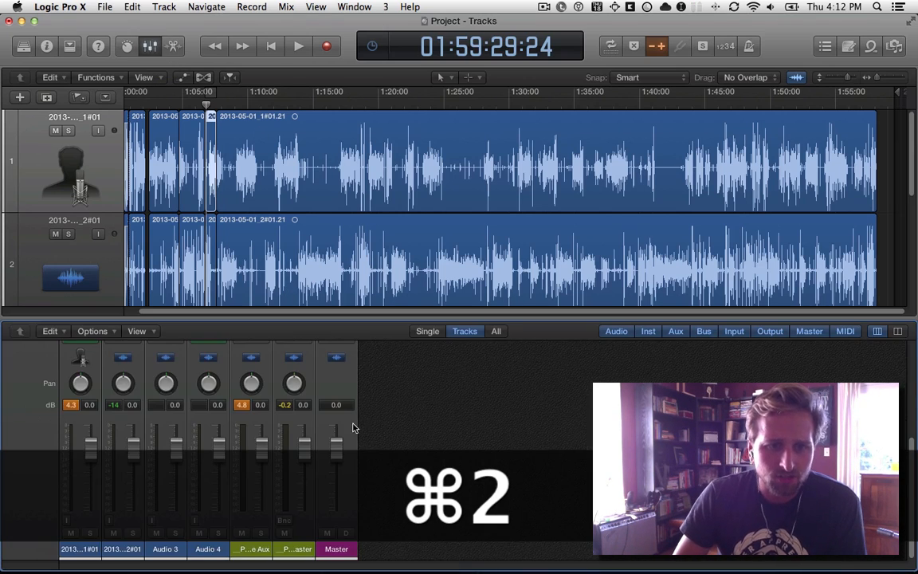
pyautogui.hscroll(-2, 268, 283)
pyautogui.hscroll(1, 473, 250)
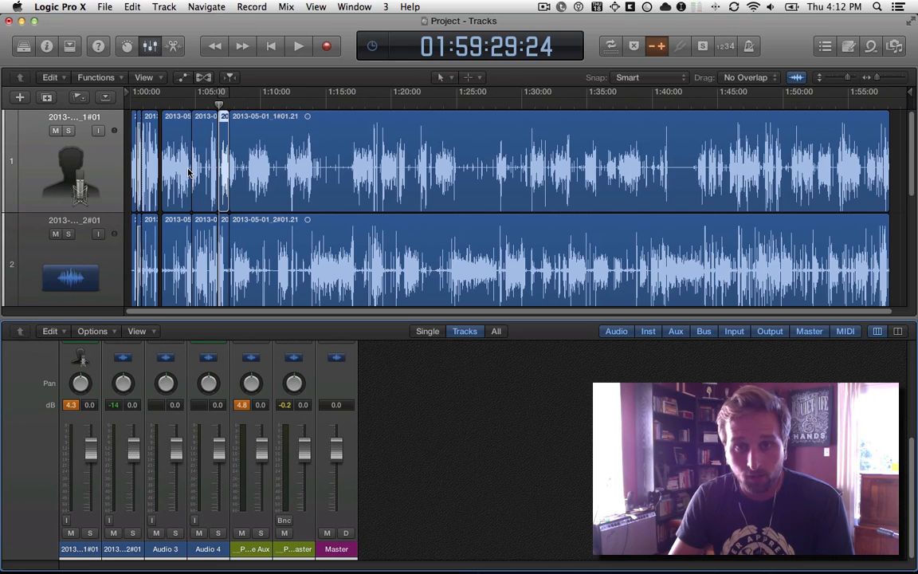
# Hide the mixer, zoom out vertically so the tracks become shorter, and show the mixer again below all four tracks.
pyautogui.press('super+alt+minus')
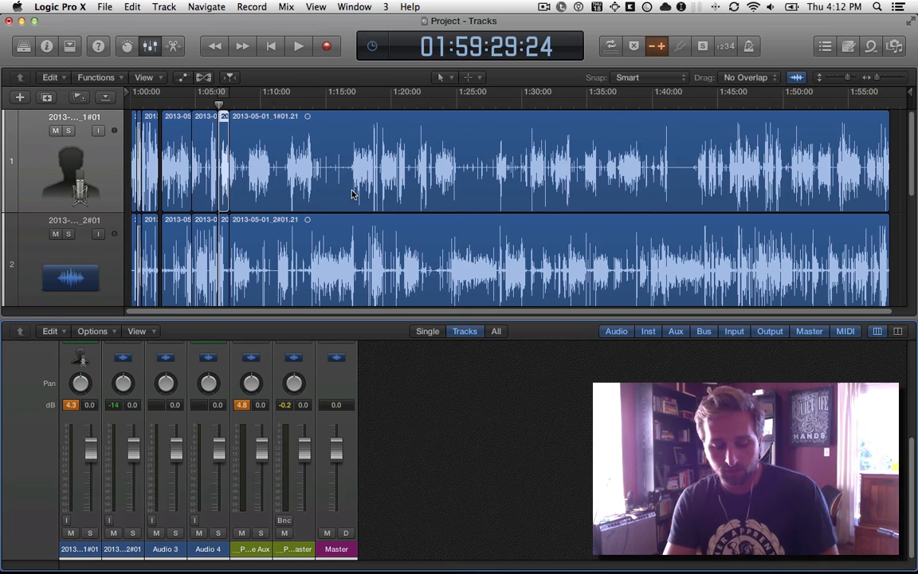
pyautogui.press('super+2')
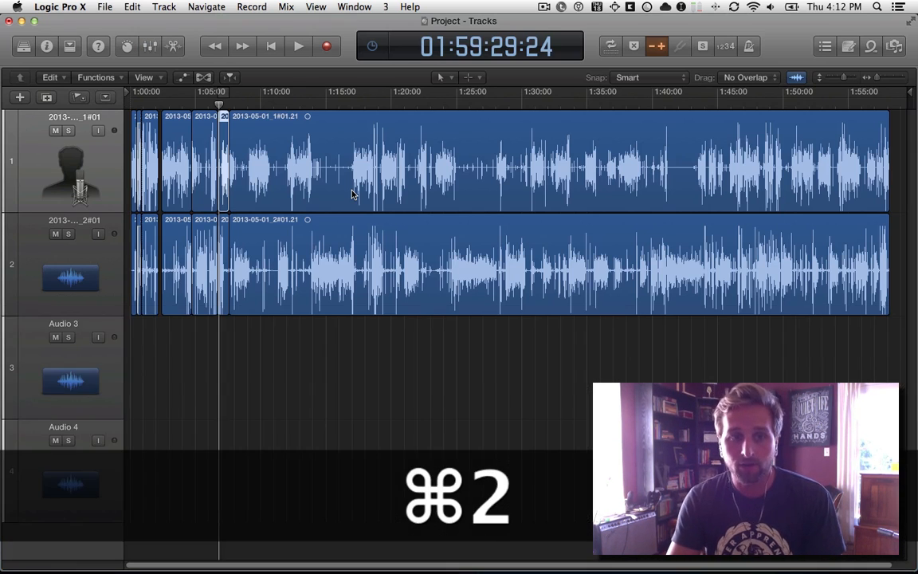
pyautogui.press('super+alt+minus')
pyautogui.press('super+alt+minus')
pyautogui.press('super+2')
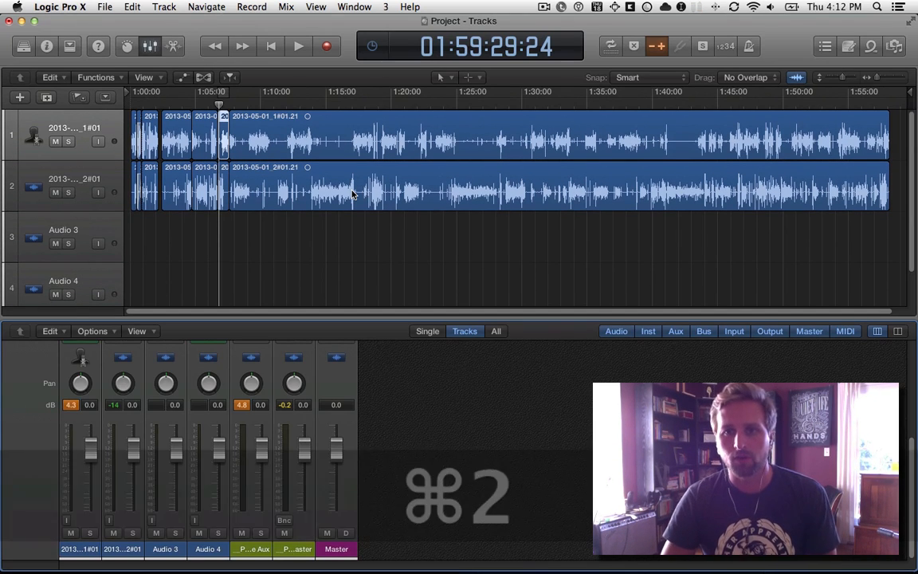
# Turn off Varispeed for the project and switch away from Logic Pro X to another application.
pyautogui.click(658, 47)
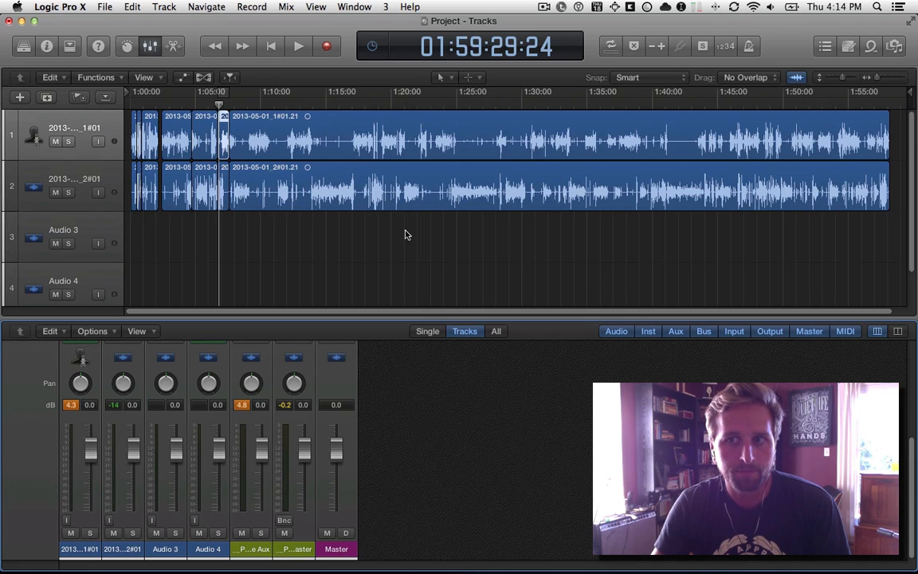
pyautogui.press('super+Tab')
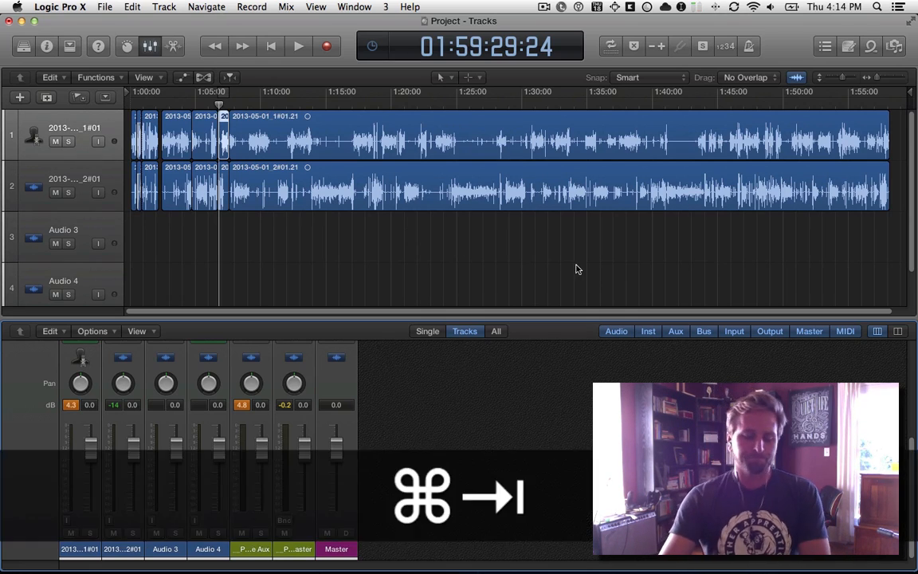